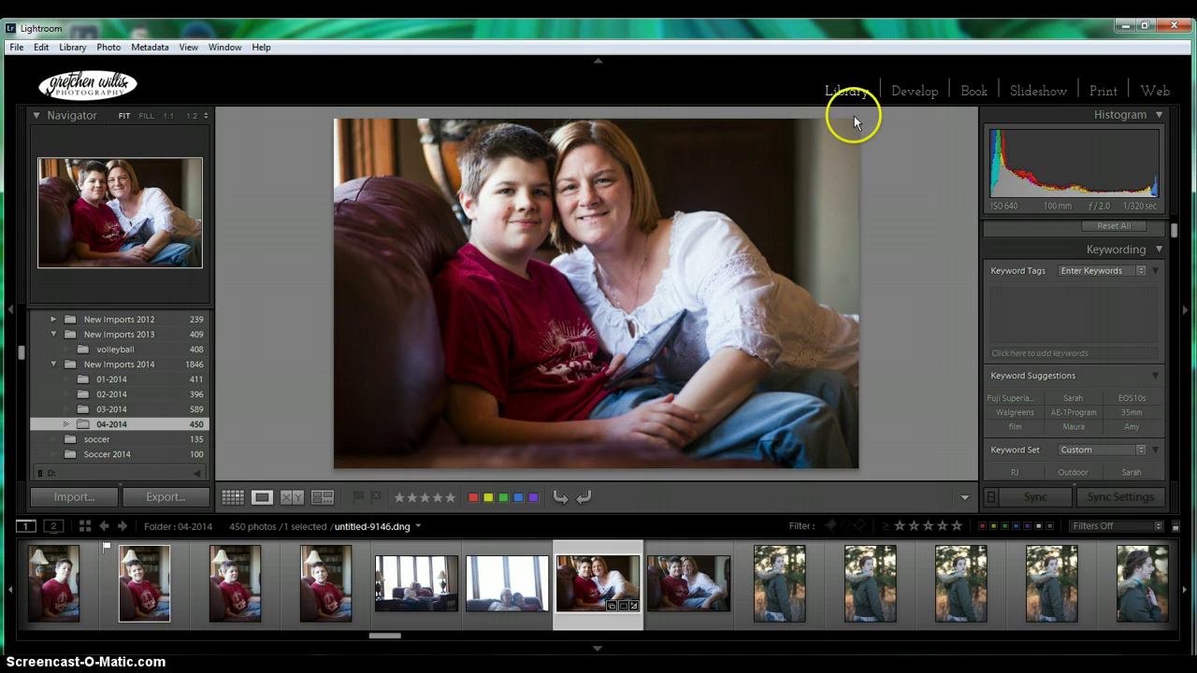
Start importing from the memory card and uncheck the two card-display photos, leaving nine
{"action": "left_click", "coordinate": [16, 47]}
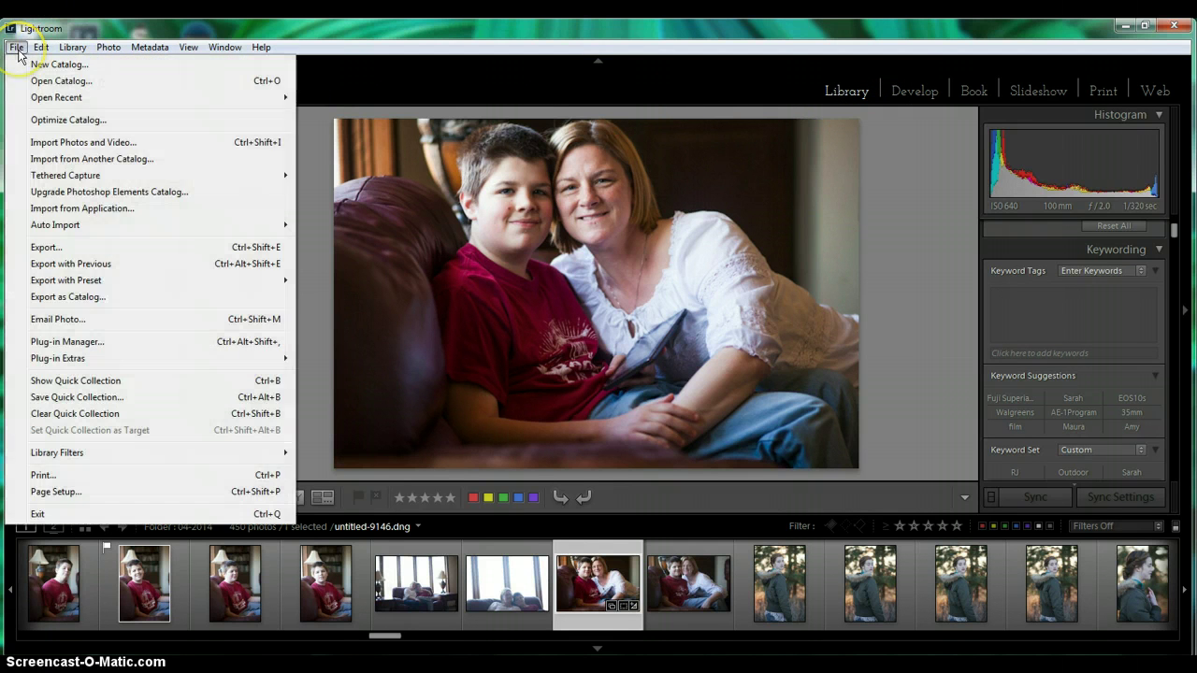
{"action": "left_click", "coordinate": [77, 144]}
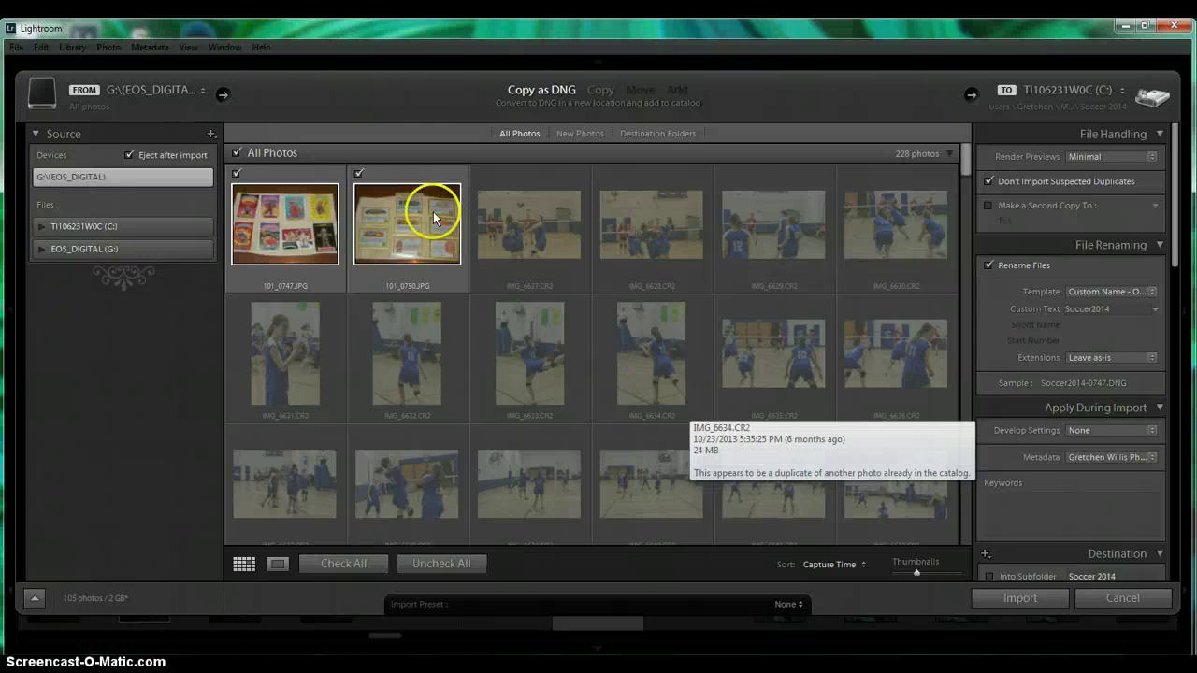
{"action": "left_click", "coordinate": [359, 175]}
{"action": "left_click", "coordinate": [235, 175]}
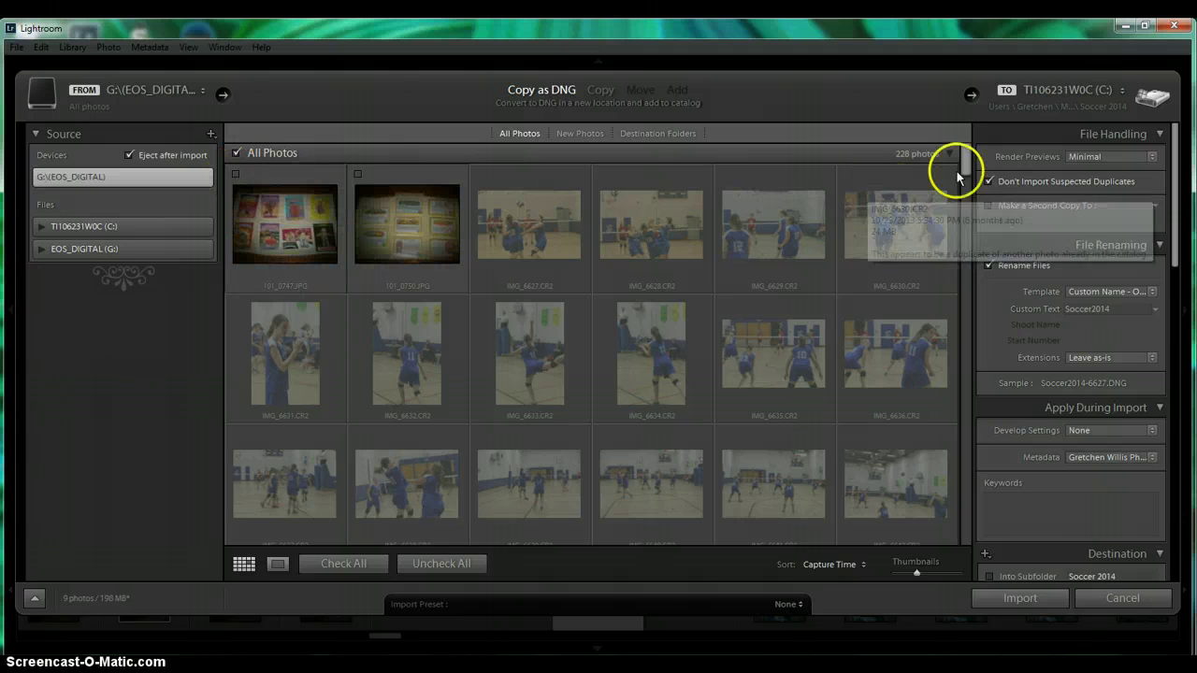
{"action": "left_click_drag", "start_coordinate": [963, 171], "coordinate": [975, 538]}
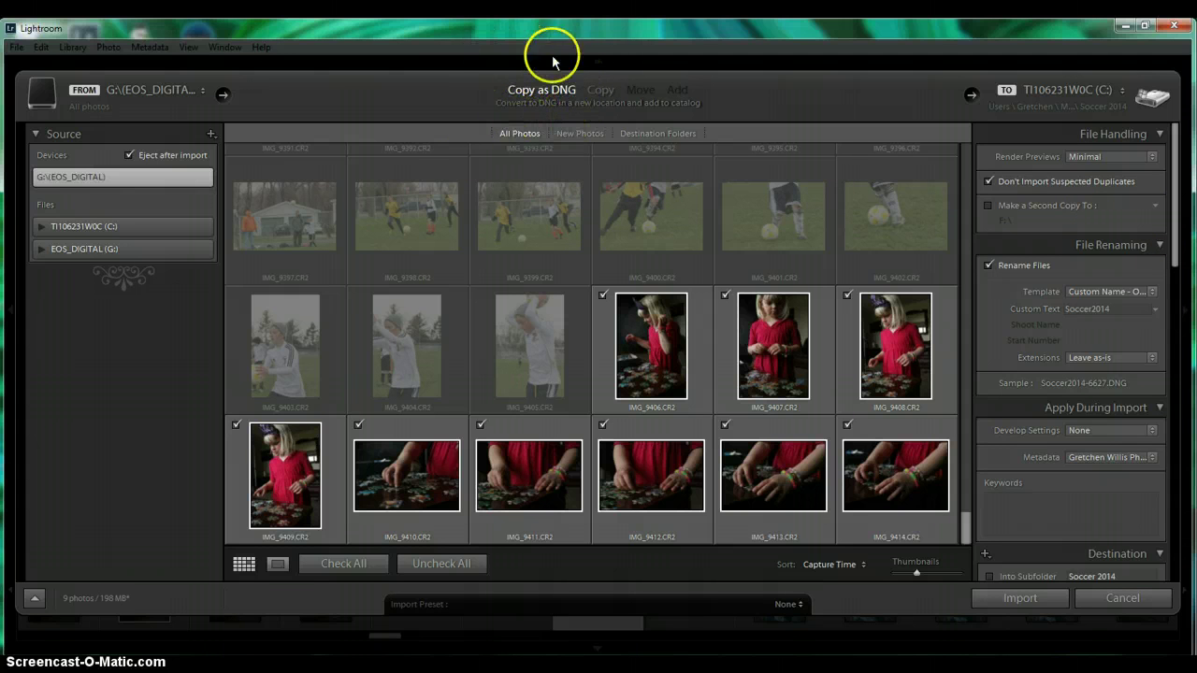
Set the import to Copy as DNG and scroll down to the checked puzzle shots
{"action": "left_click", "coordinate": [599, 92]}
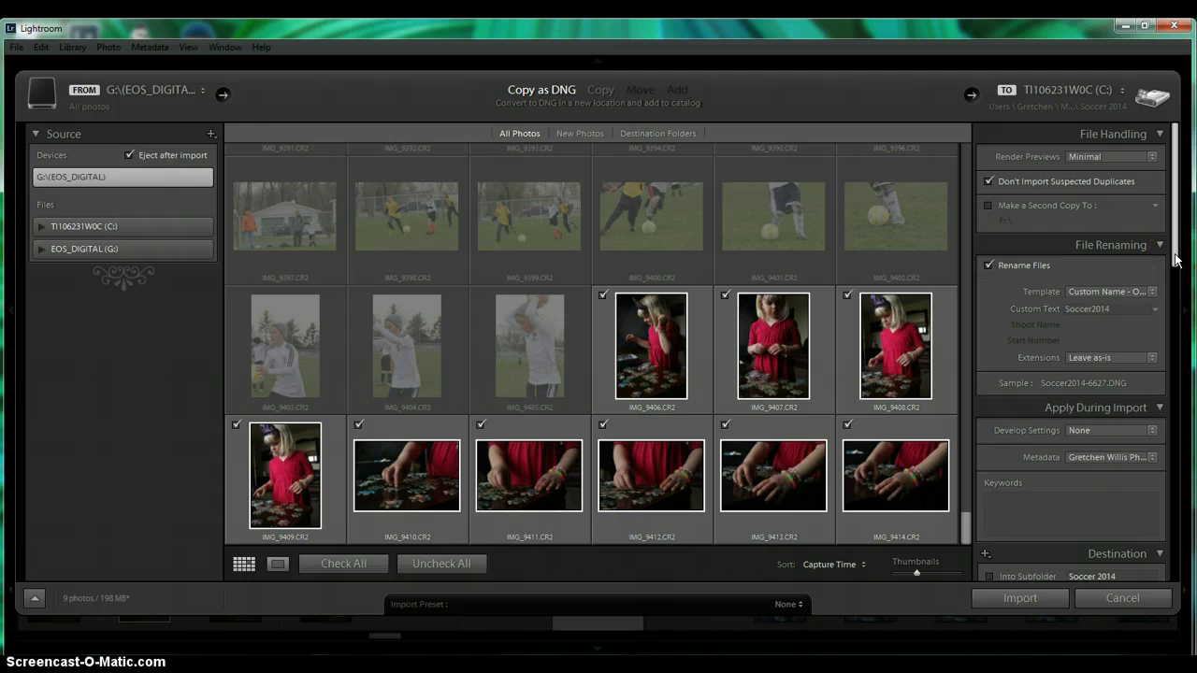
{"action": "scroll", "coordinate": [1177, 264], "scroll_direction": "down", "scroll_amount": 2}
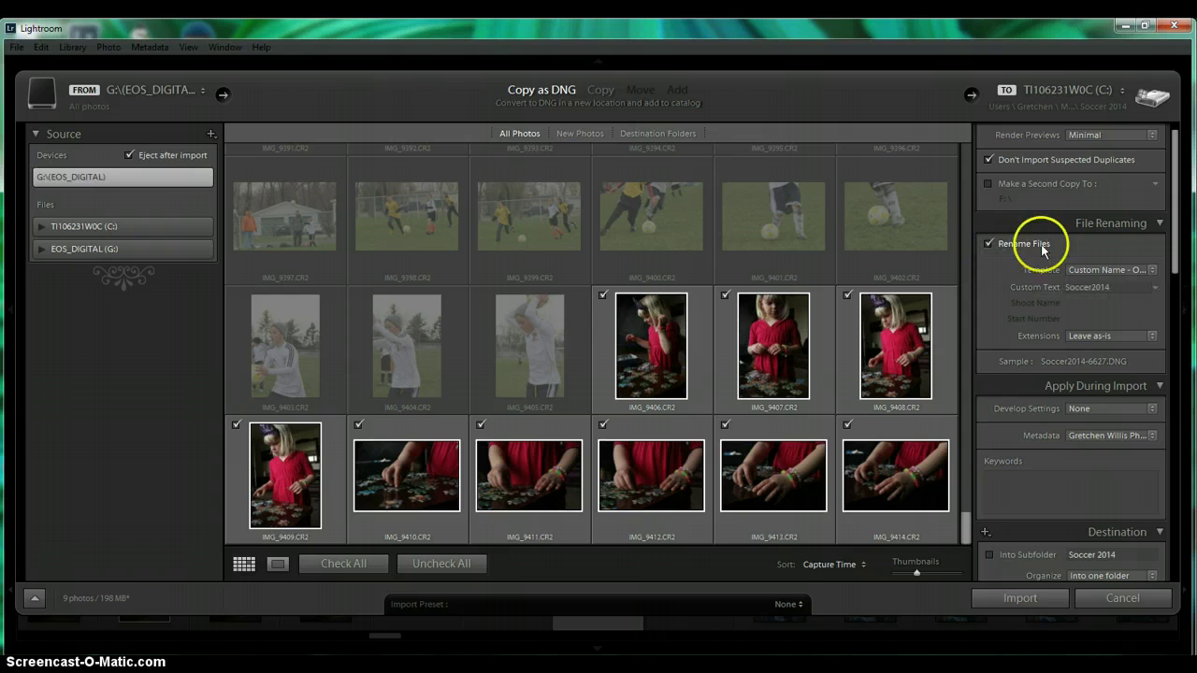
Keep the Custom Name - Original File Number template and change the custom text to 'puzzle'
{"action": "left_click", "coordinate": [1154, 270]}
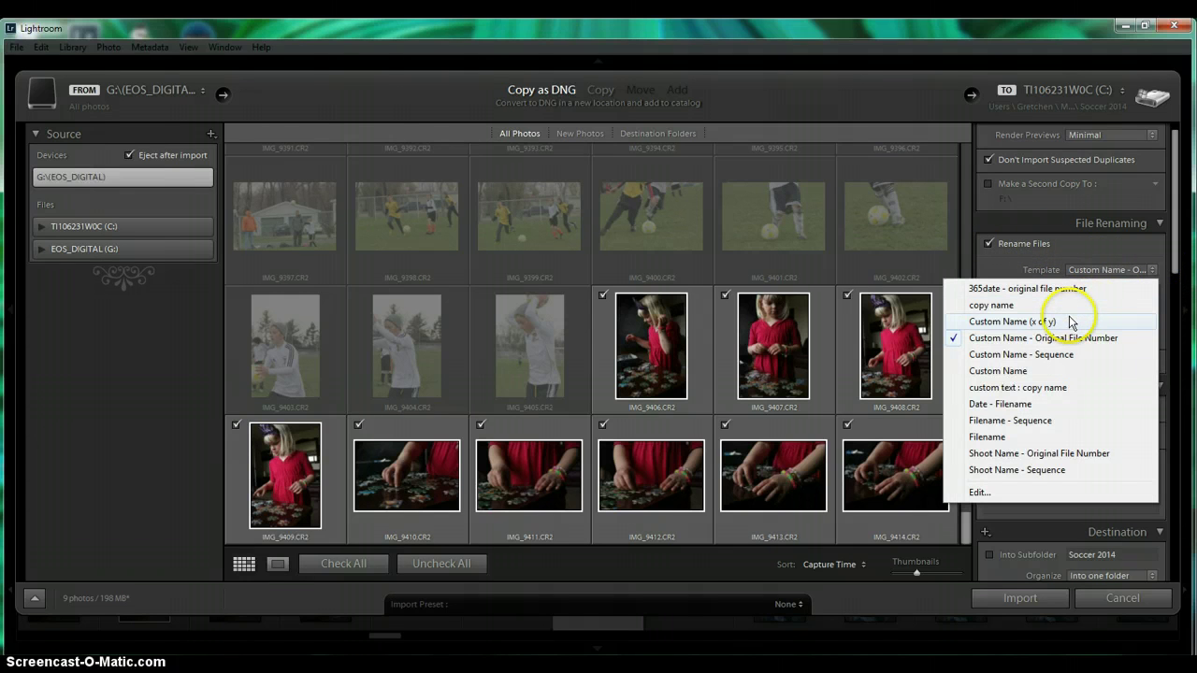
{"action": "left_click", "coordinate": [1046, 338]}
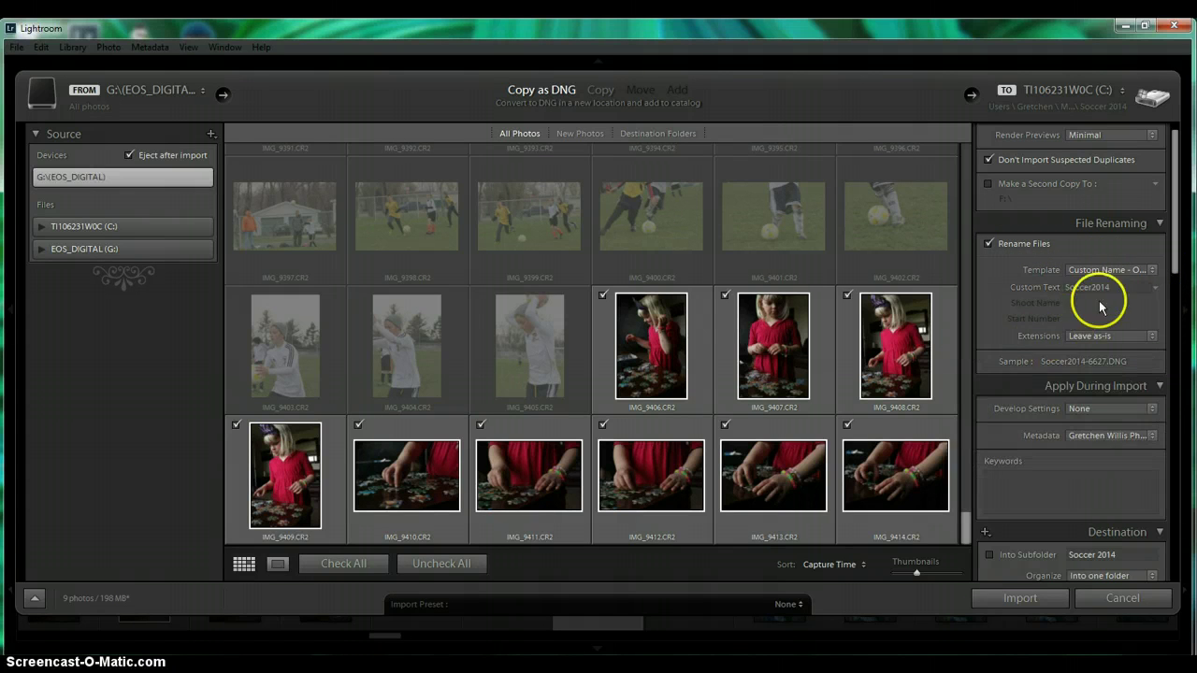
{"action": "left_click", "coordinate": [1122, 286]}
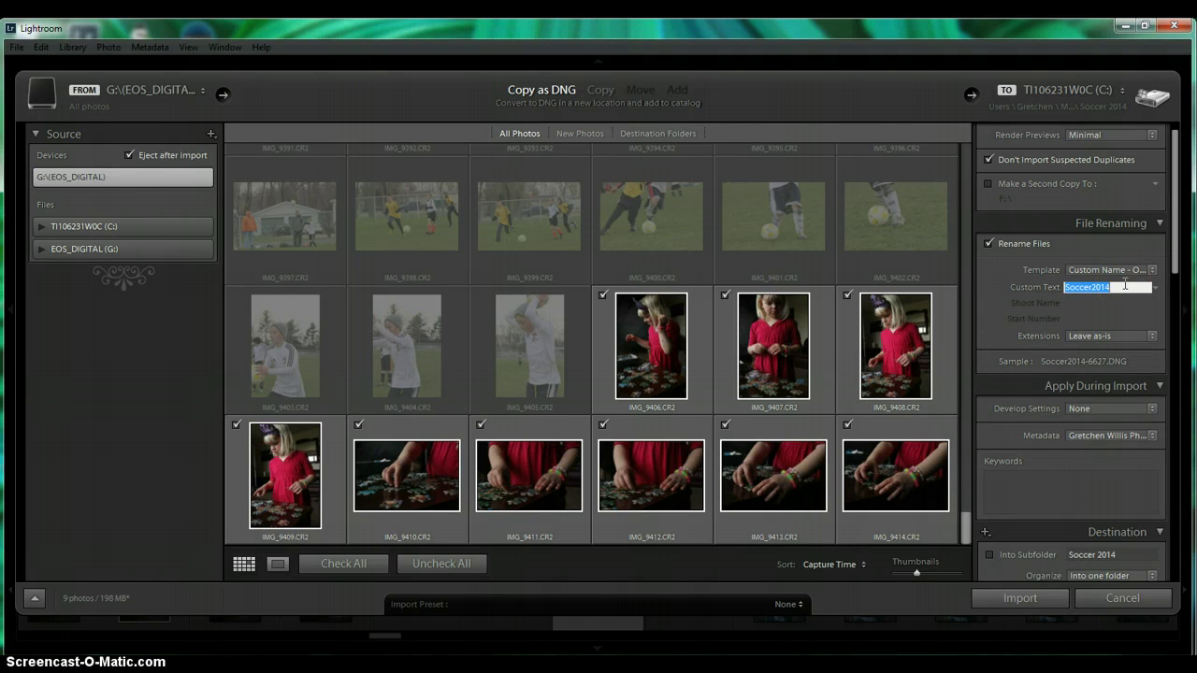
{"action": "type", "text": "puzzle"}
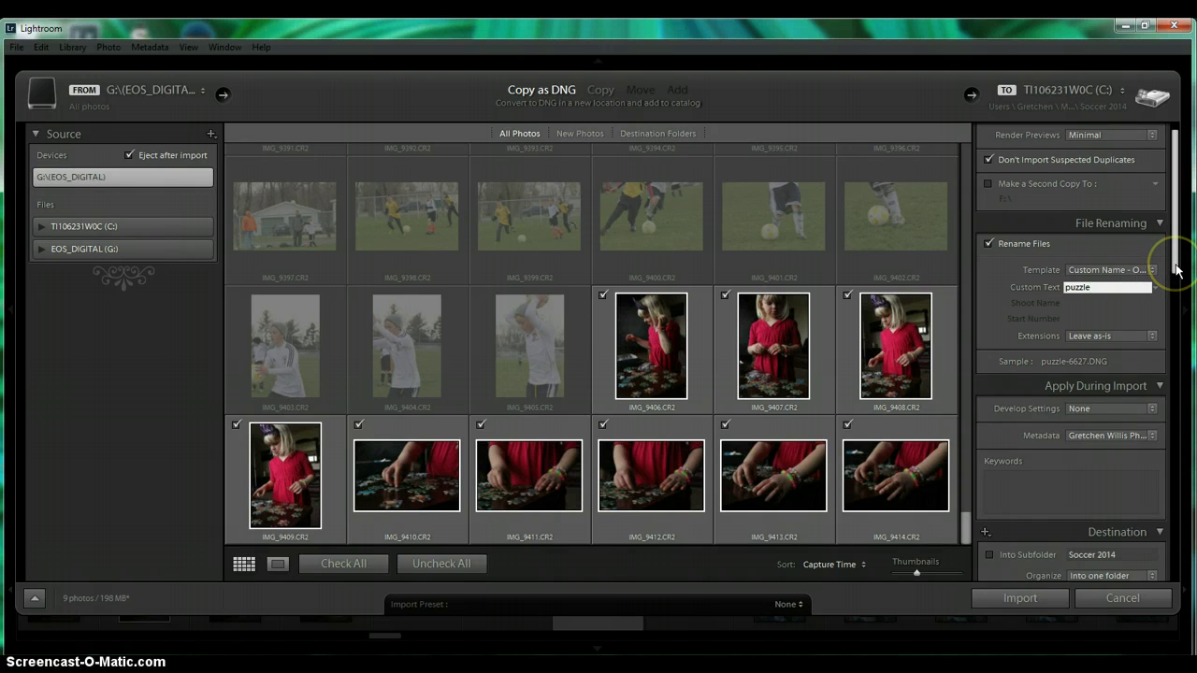
Scroll the import panel to Apply During Import and place the cursor in the Keywords field
{"action": "left_click_drag", "start_coordinate": [1177, 269], "coordinate": [1177, 305]}
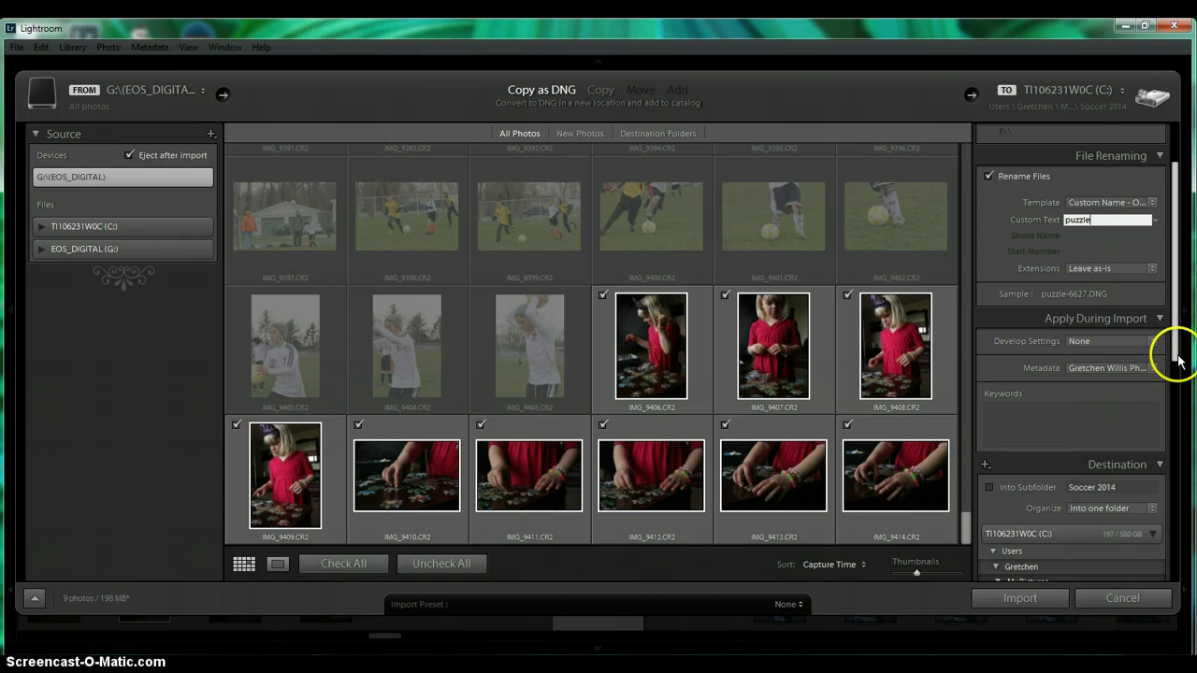
{"action": "left_click_drag", "start_coordinate": [1177, 356], "coordinate": [1179, 363]}
{"action": "scroll", "coordinate": [1178, 363], "scroll_direction": "down", "scroll_amount": 1}
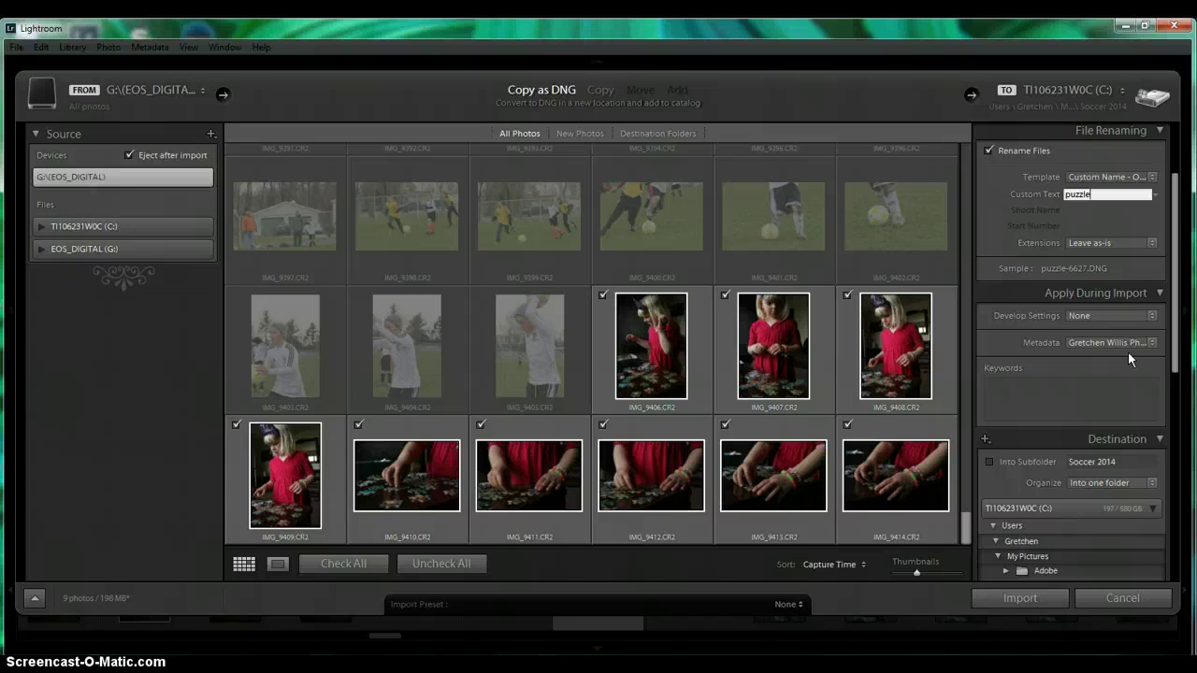
{"action": "left_click", "coordinate": [1116, 386]}
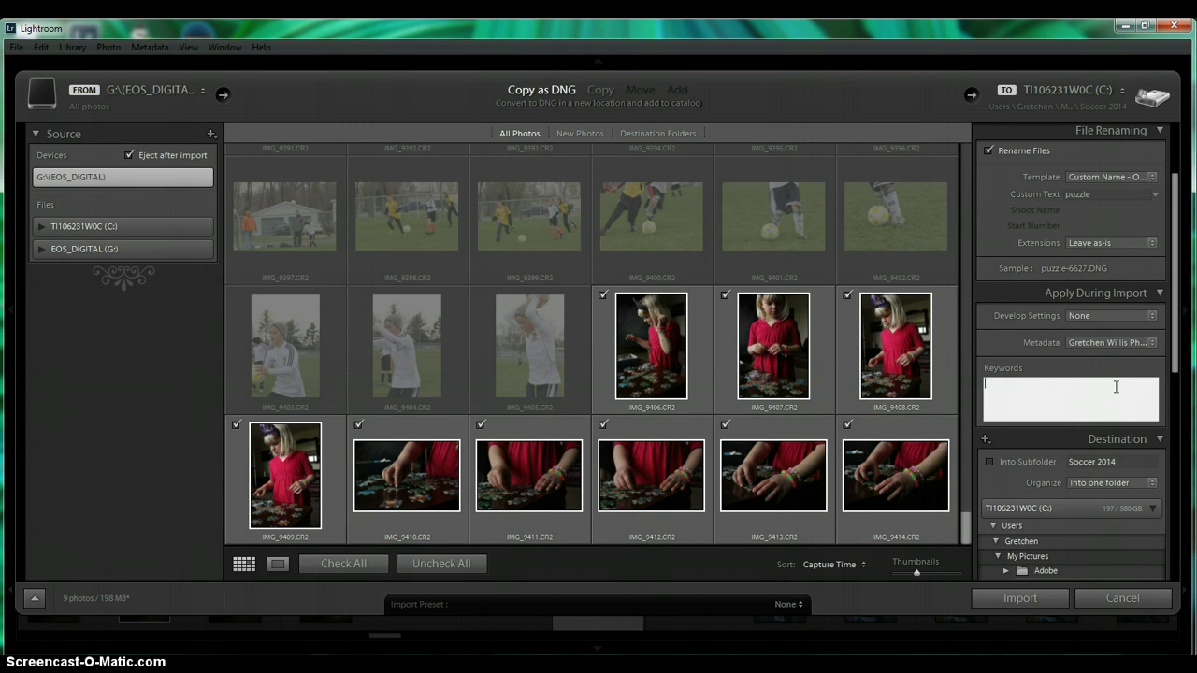
Enter keywords: the subject's name, puzzle, crown, window, Natural Light, hands, bracelet
{"action": "type", "text": "Maura"}
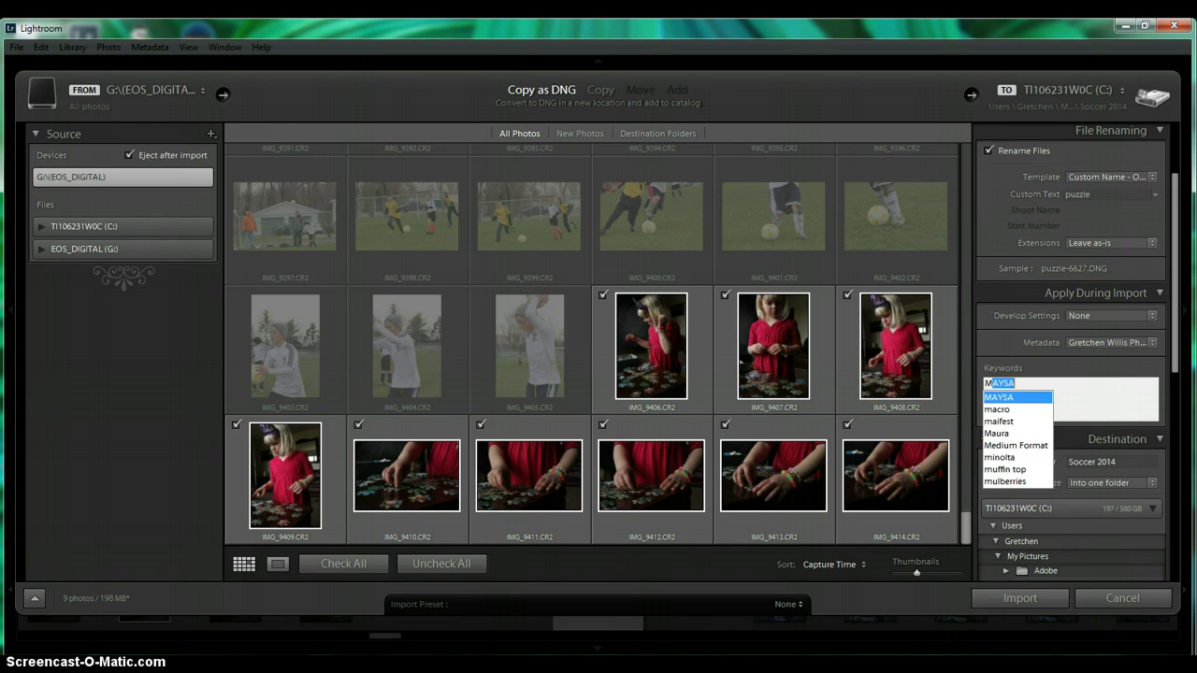
{"action": "type", "text": ", "}
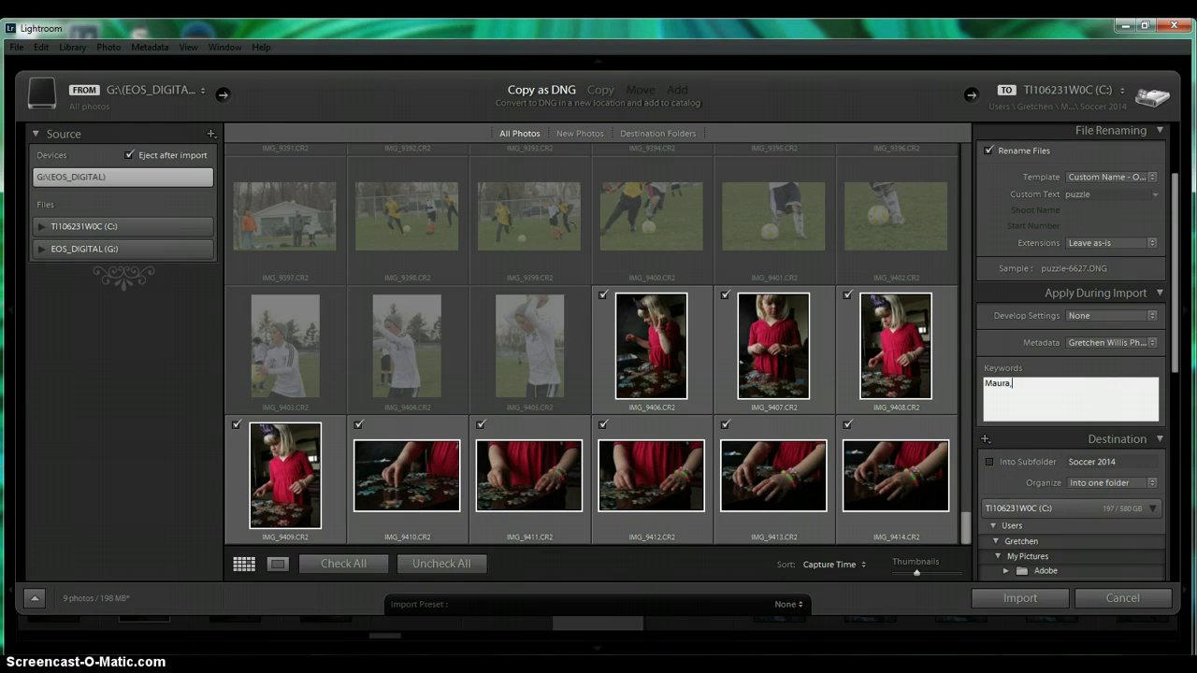
{"action": "type", "text": "puzzle,b"}
{"action": "key", "text": "BackSpace"}
{"action": "key", "text": "BackSpace"}
{"action": "type", "text": "crown,b"}
{"action": "key", "text": "BackSpace"}
{"action": "type", "text": "window"}
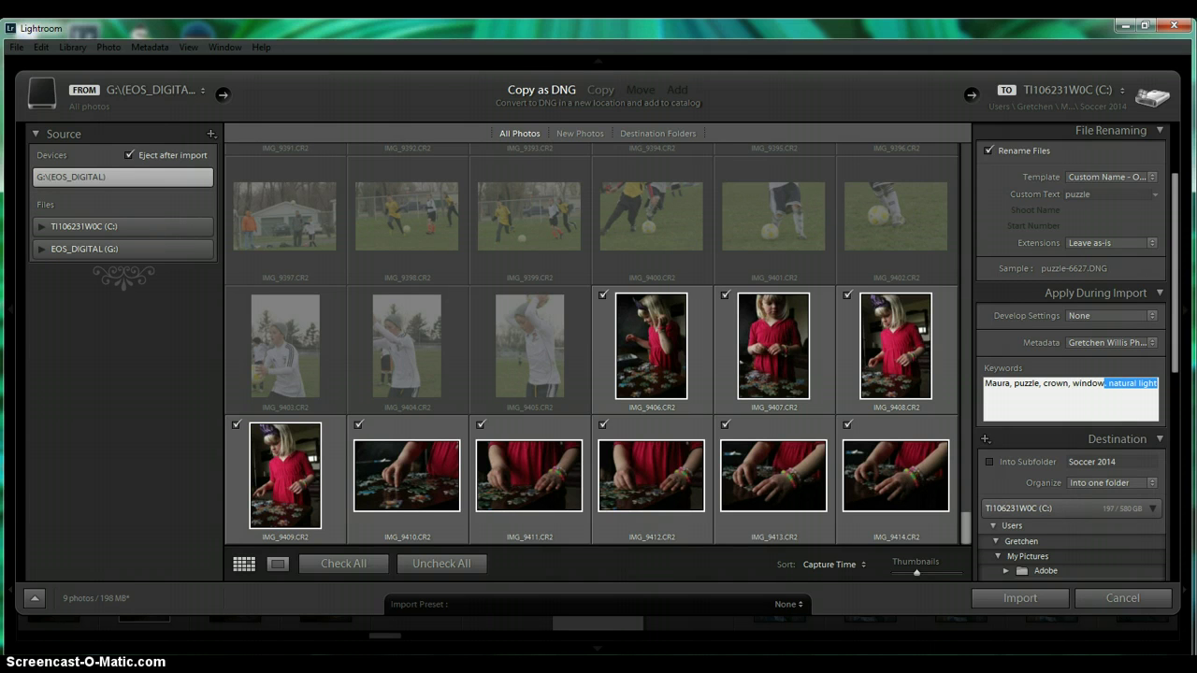
{"action": "type", "text": ", na"}
{"action": "key", "text": "Return"}
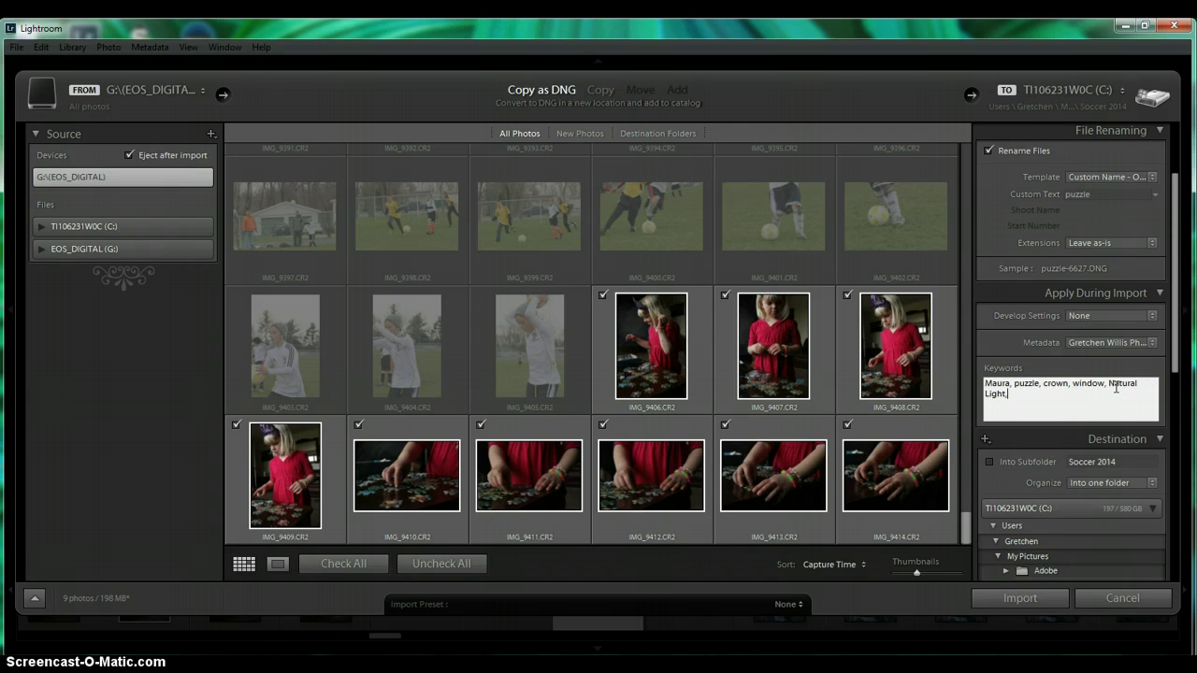
{"action": "type", "text": "hands, bracelet"}
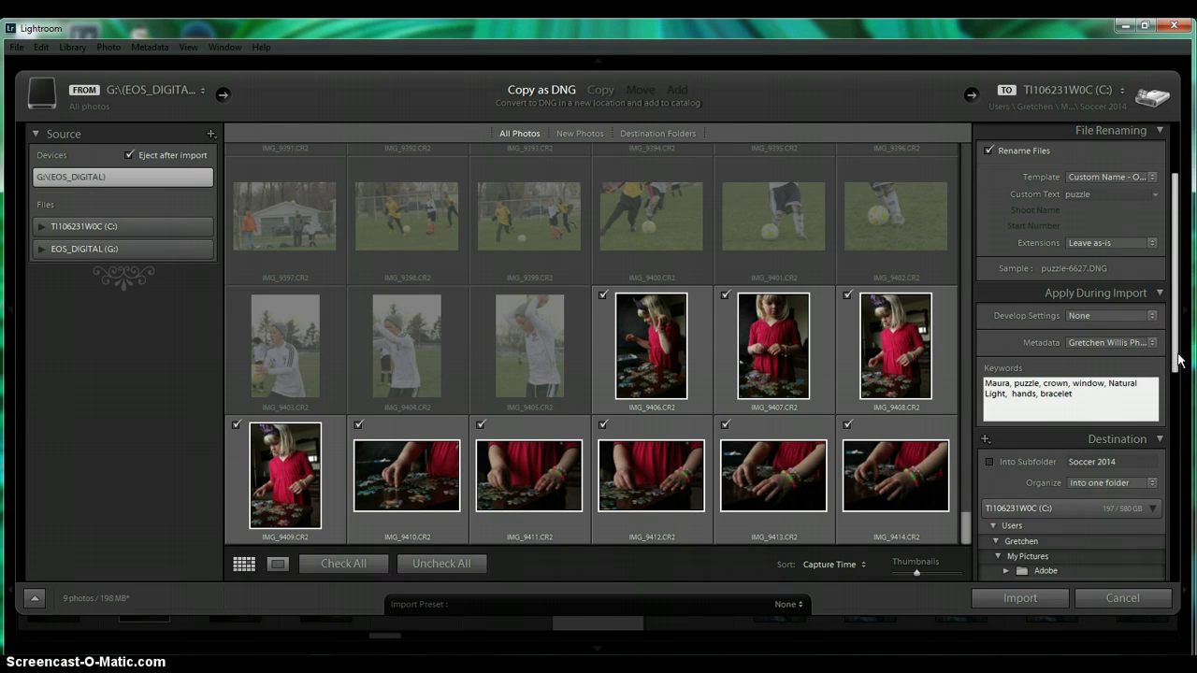
Choose the New Imports 2014 folder under My Pictures as the import destination
{"action": "left_click_drag", "start_coordinate": [1181, 360], "coordinate": [1170, 387]}
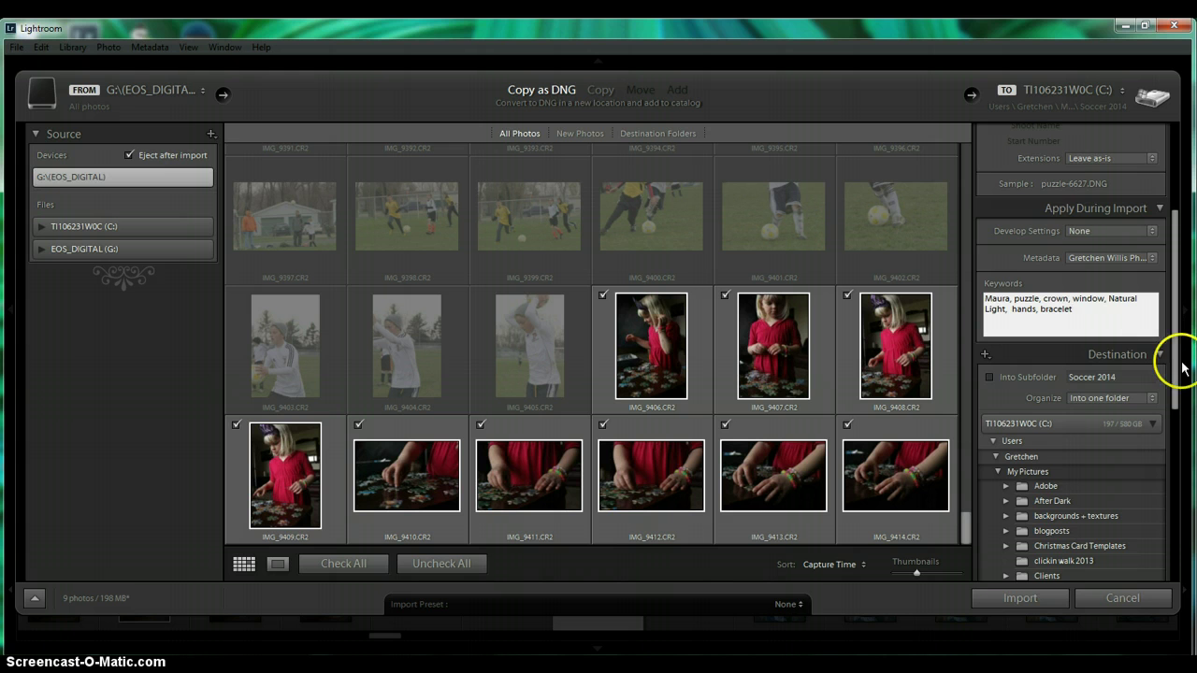
{"action": "left_click_drag", "start_coordinate": [1177, 372], "coordinate": [1168, 446]}
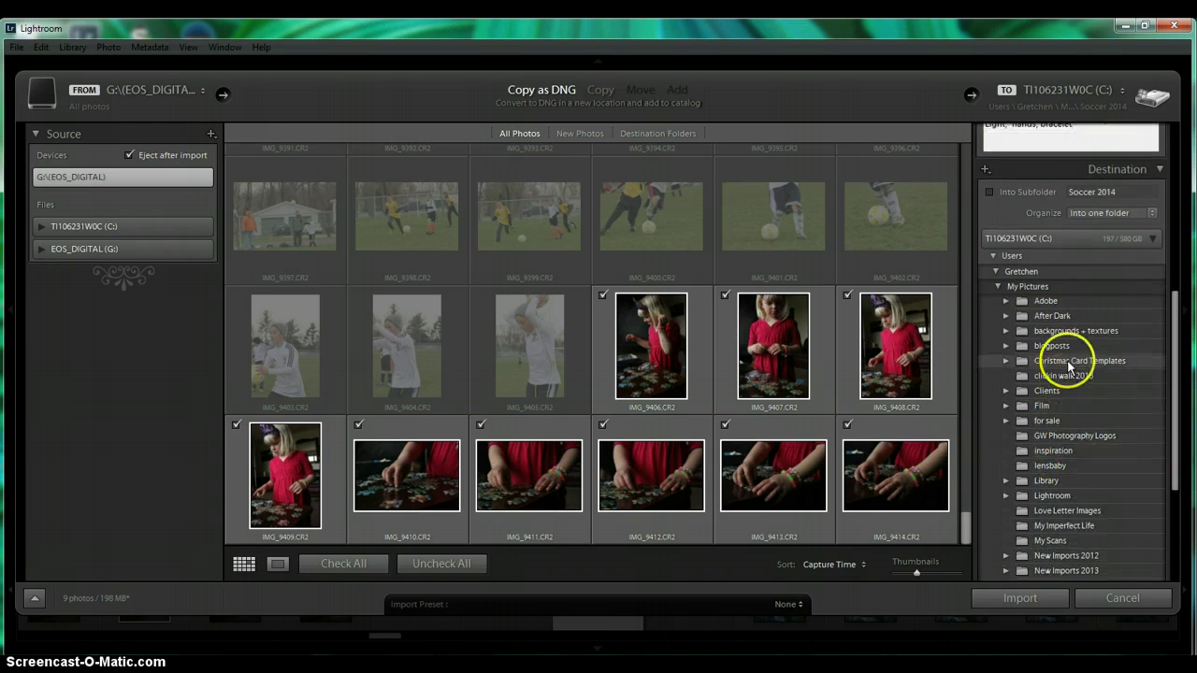
{"action": "left_click_drag", "start_coordinate": [1072, 361], "coordinate": [1059, 475]}
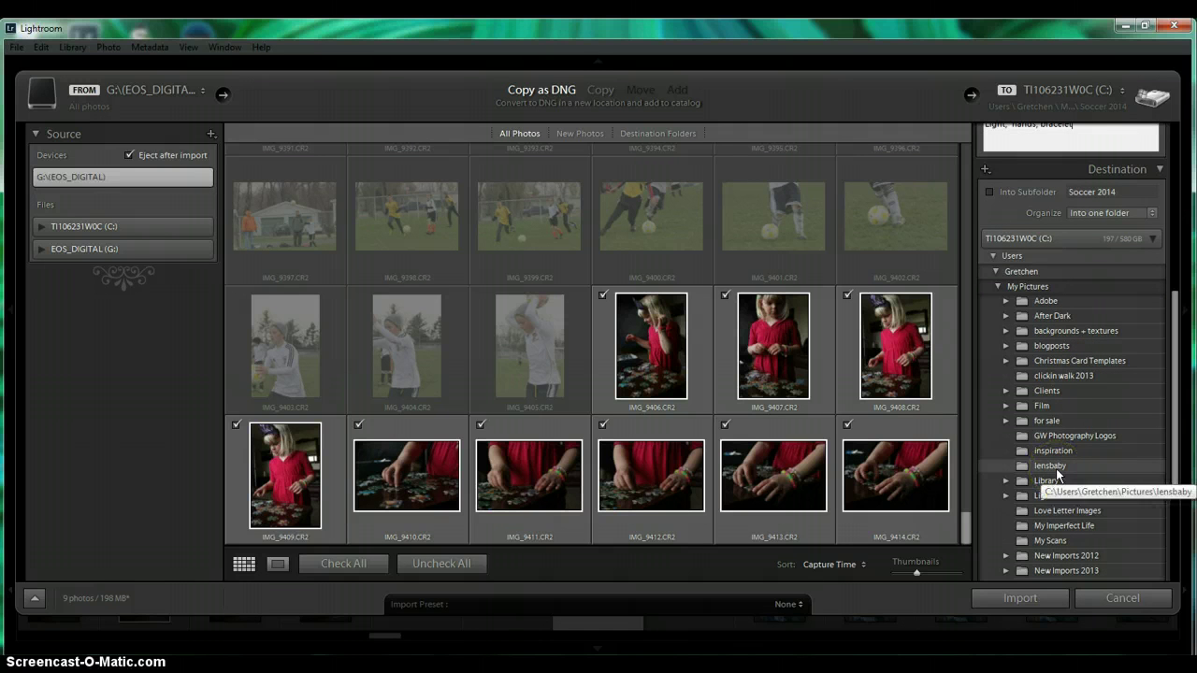
{"action": "left_click", "coordinate": [1056, 466]}
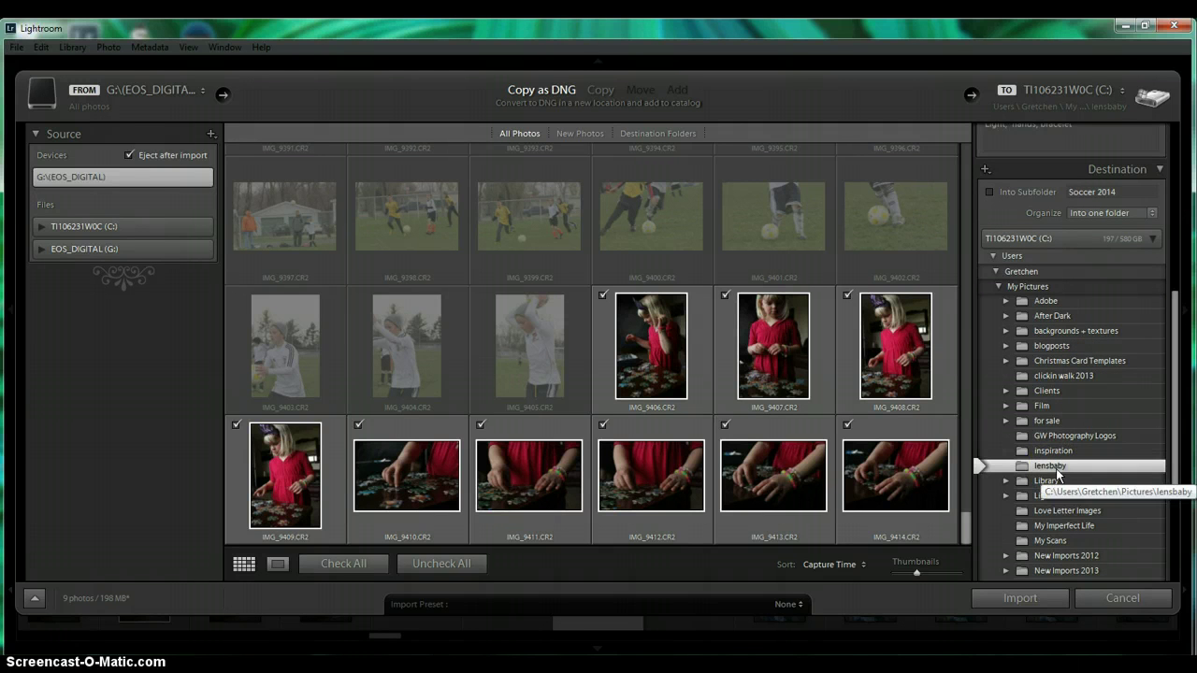
{"action": "left_click", "coordinate": [1055, 376]}
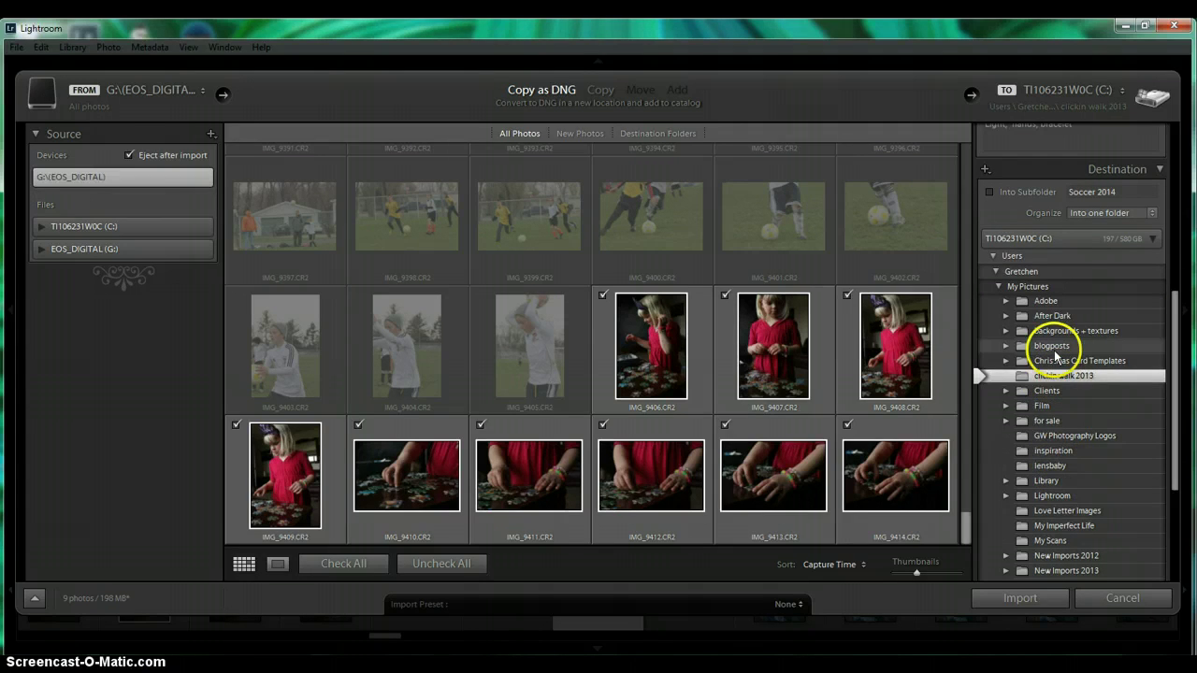
{"action": "left_click", "coordinate": [1051, 346]}
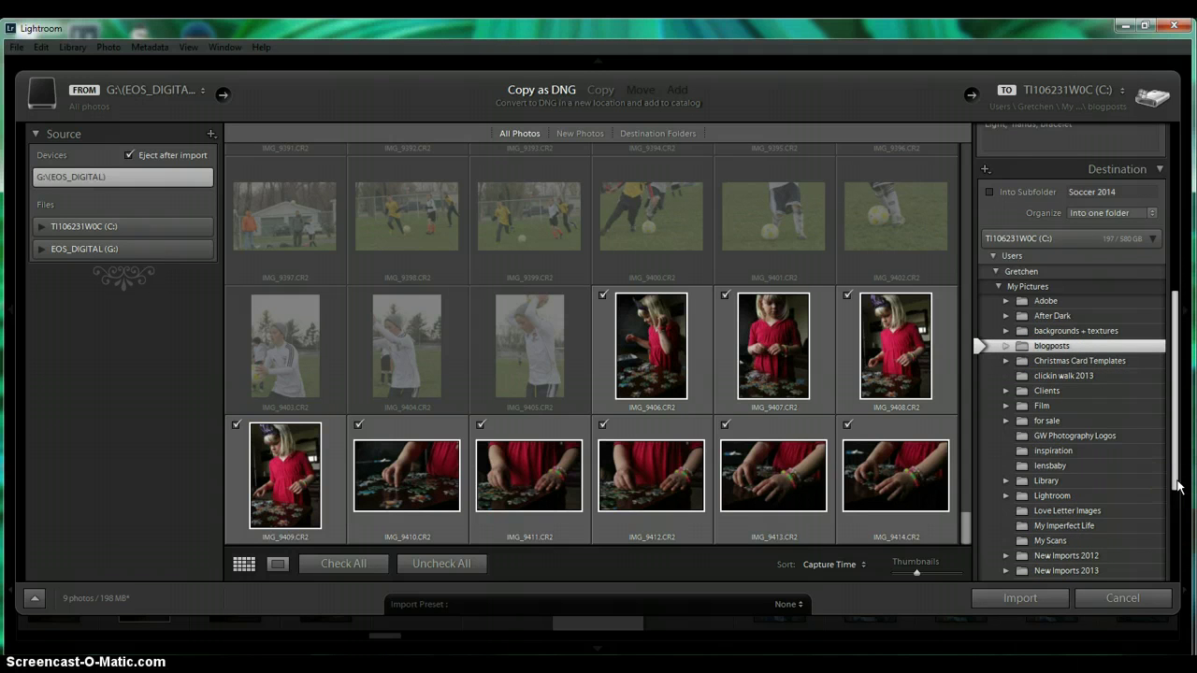
{"action": "left_click_drag", "start_coordinate": [1178, 486], "coordinate": [1178, 532]}
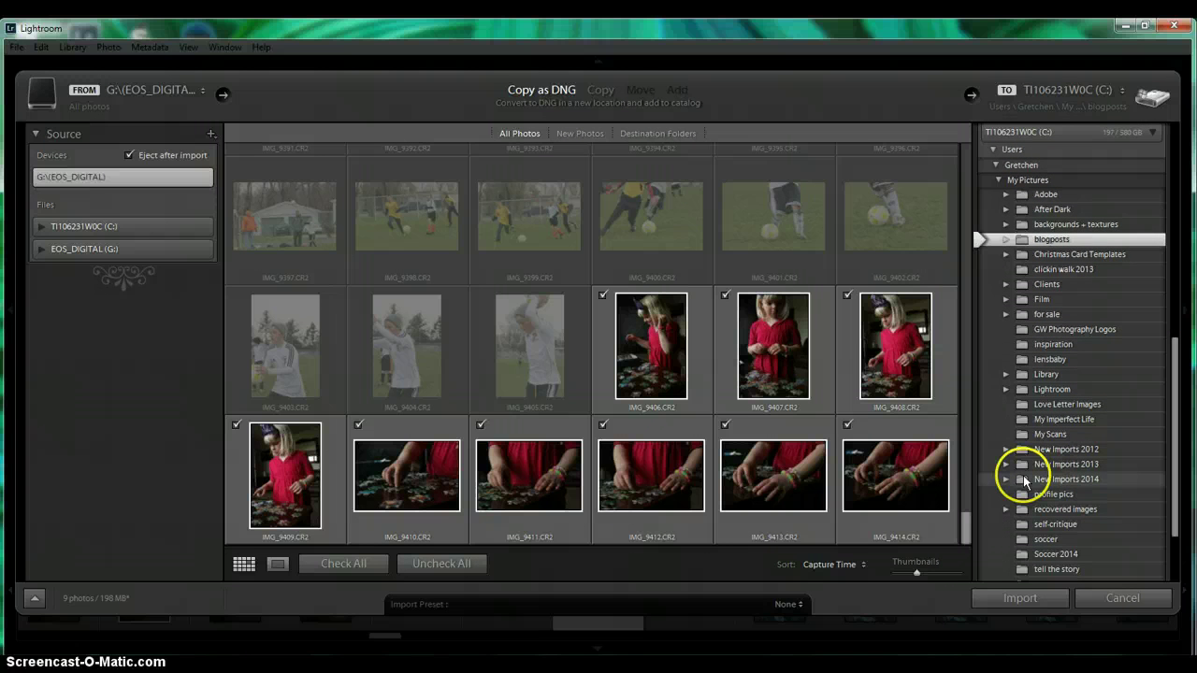
{"action": "left_click", "coordinate": [1072, 481]}
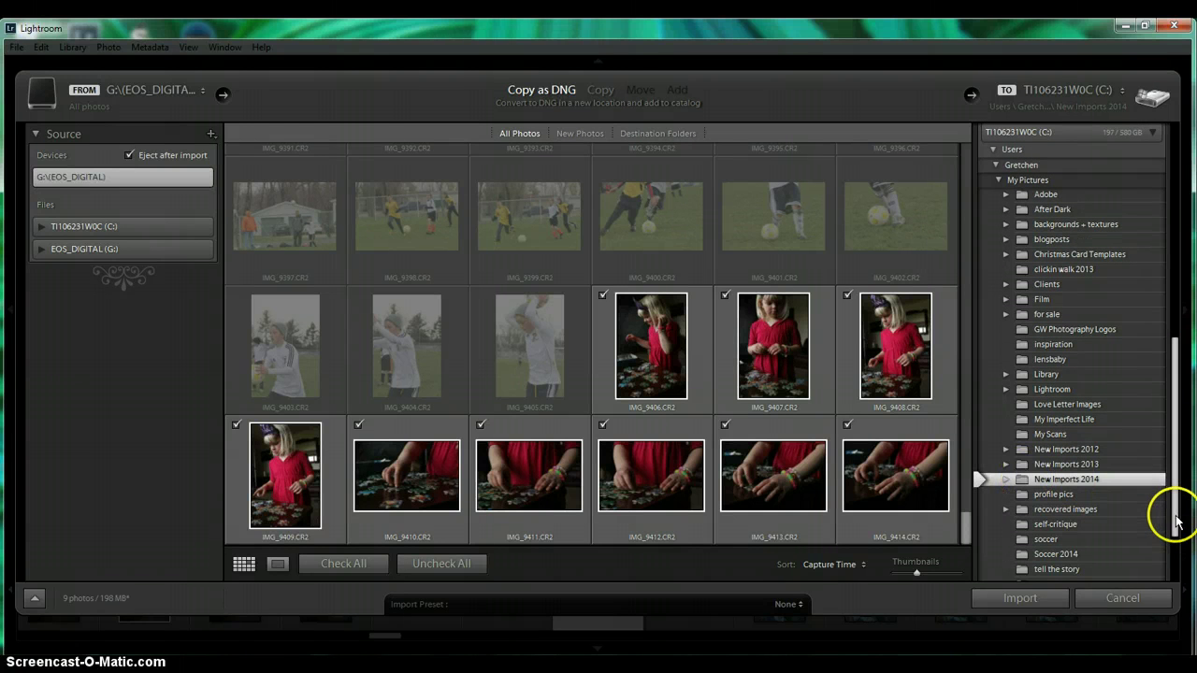
{"action": "left_click_drag", "start_coordinate": [1177, 524], "coordinate": [1179, 460]}
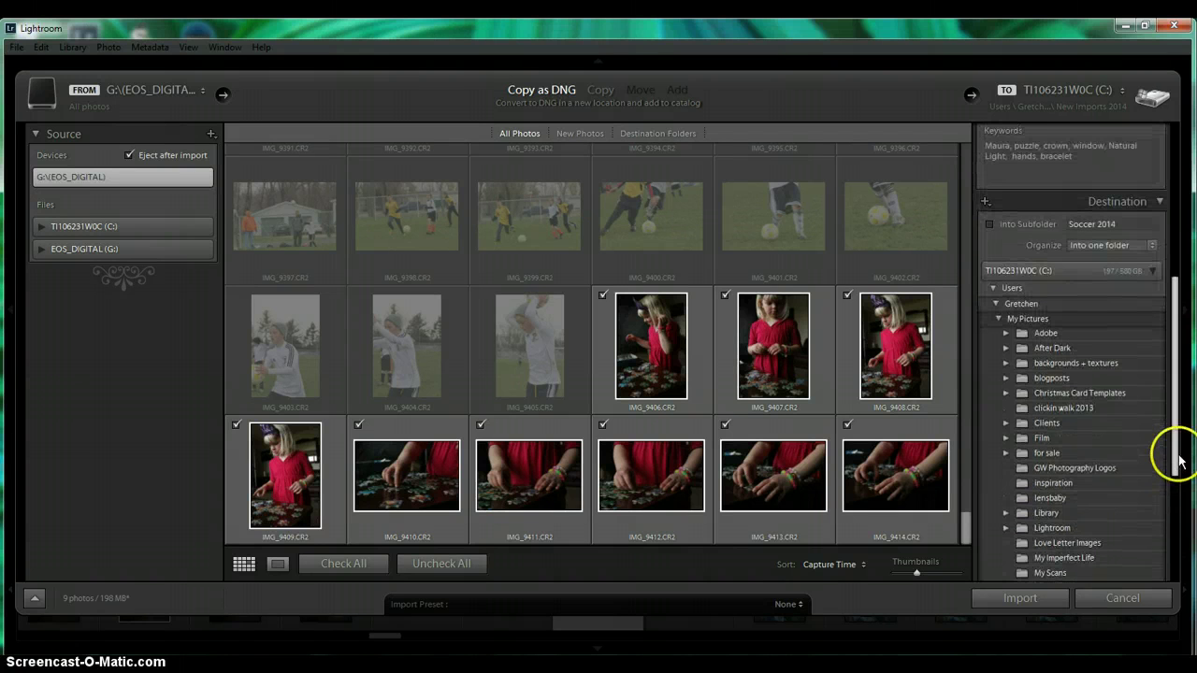
Enable Into Subfolder and name it 'pictures of' plus the subject's name
{"action": "left_click", "coordinate": [990, 225]}
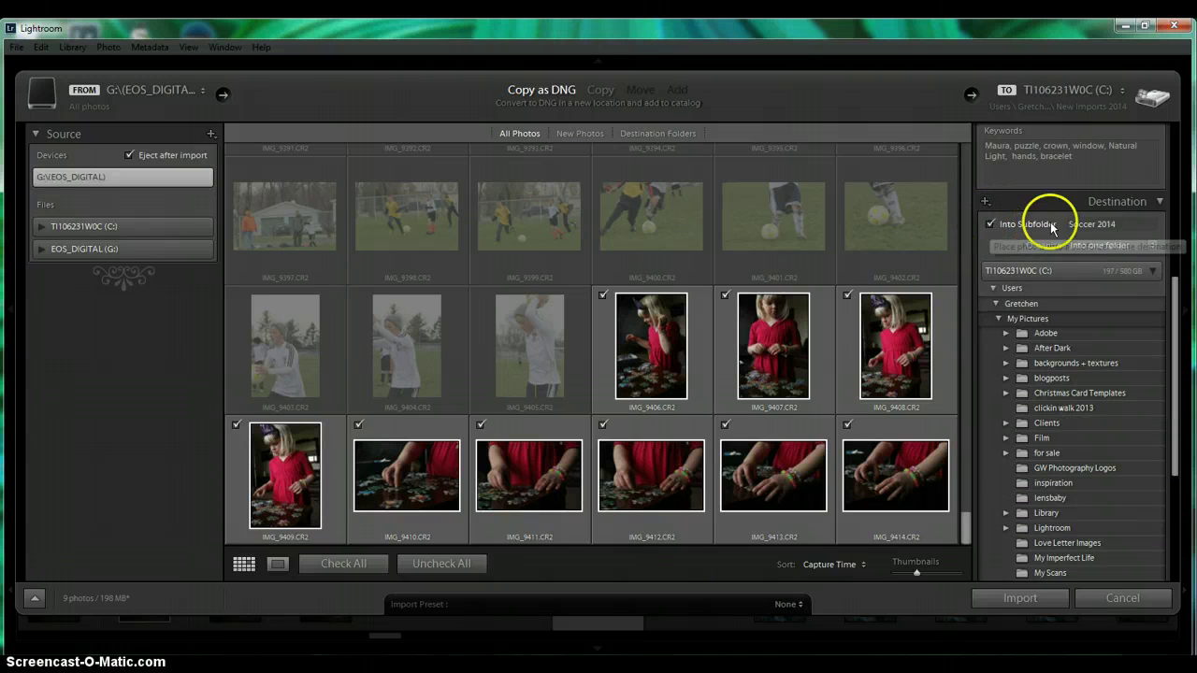
{"action": "left_click", "coordinate": [1120, 224]}
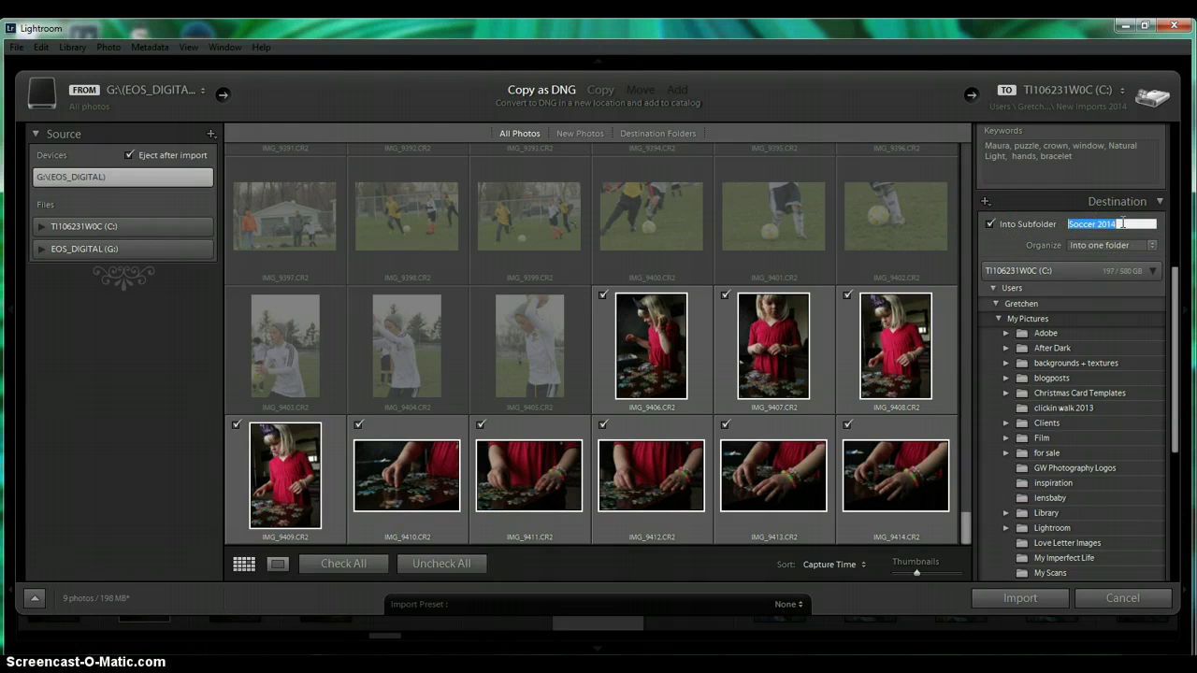
{"action": "type", "text": "pictures of Maura"}
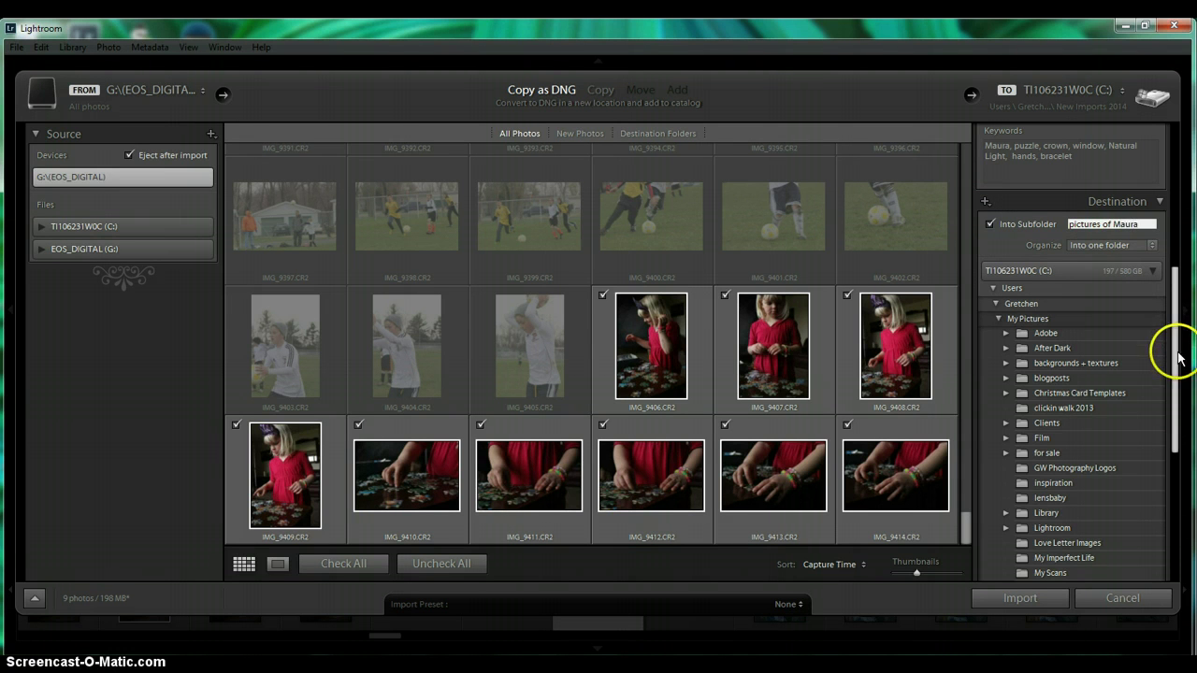
{"action": "scroll", "coordinate": [1171, 351], "scroll_direction": "down", "scroll_amount": 1}
{"action": "left_click_drag", "start_coordinate": [1177, 361], "coordinate": [1173, 473]}
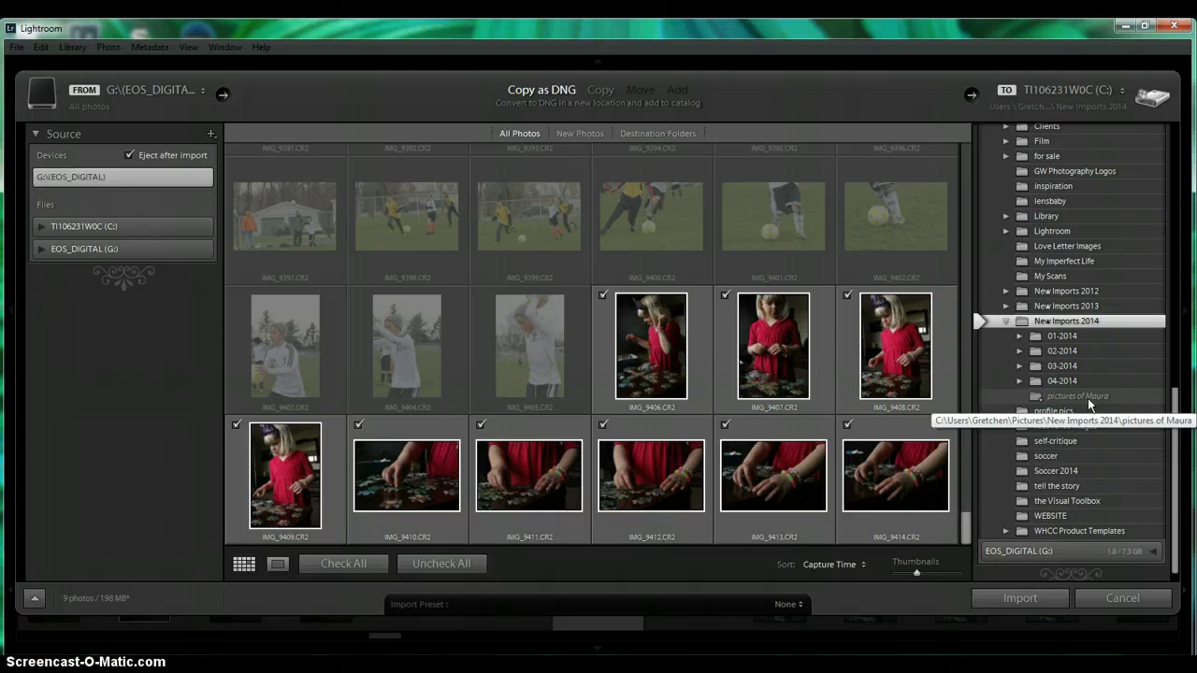
Import the nine photos as DNGs, then select puzzle-9406 and switch to Develop
{"action": "left_click", "coordinate": [1017, 597]}
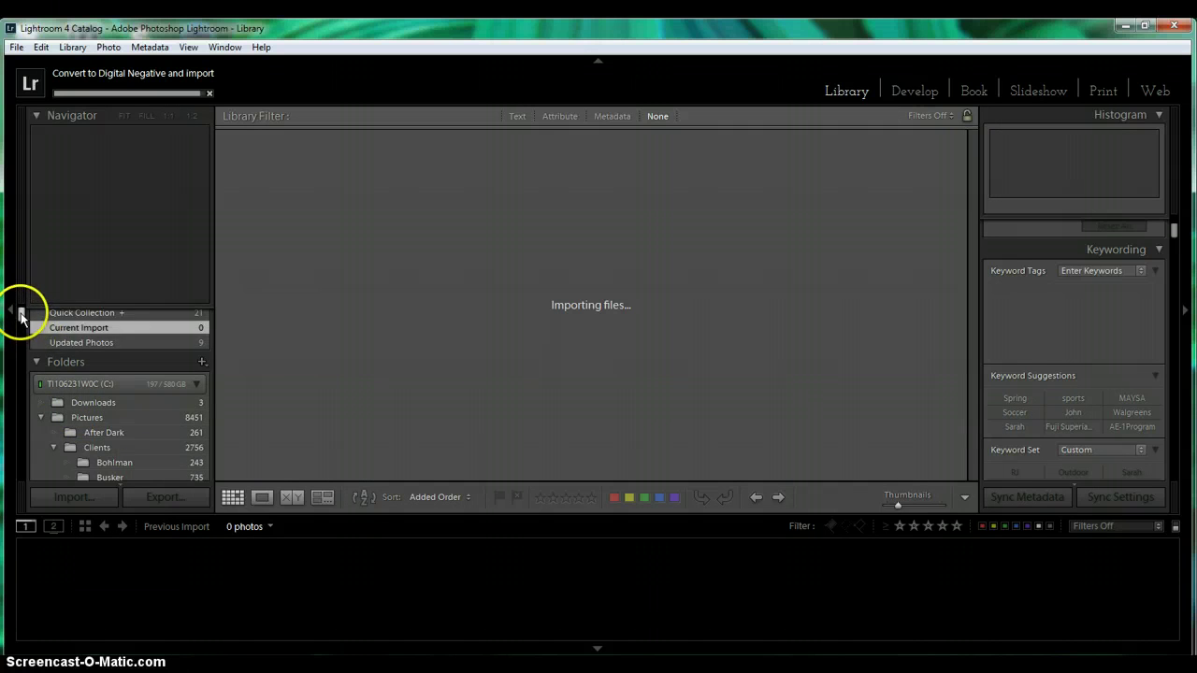
{"action": "left_click_drag", "start_coordinate": [21, 316], "coordinate": [23, 358]}
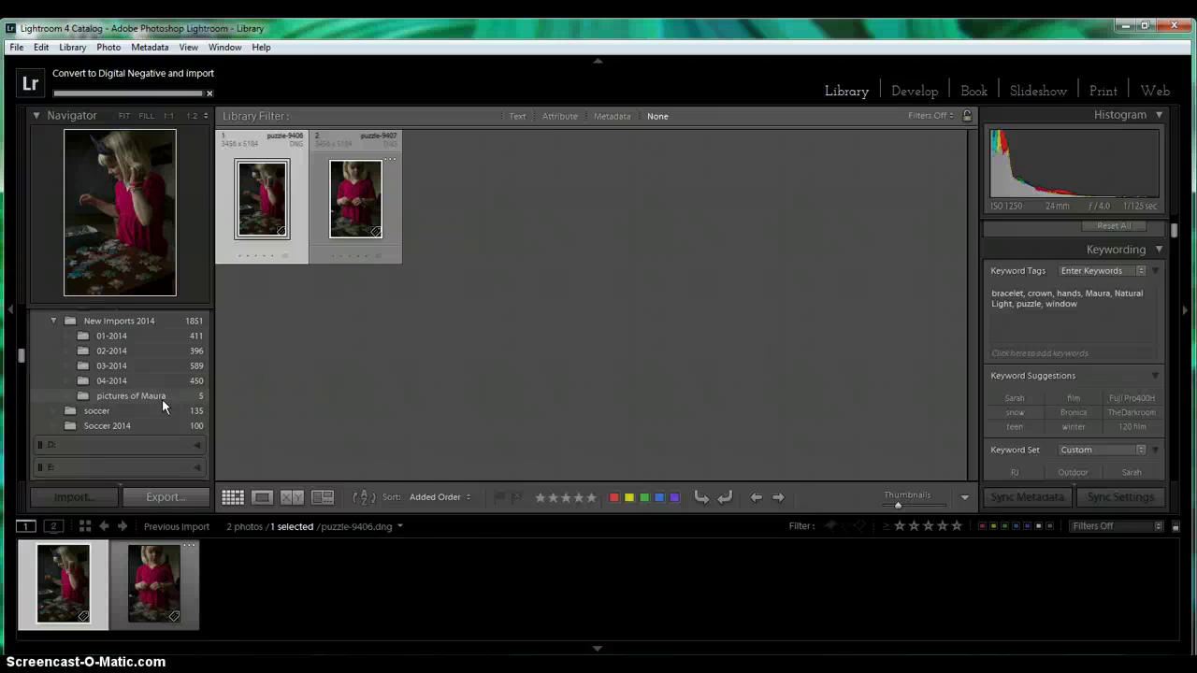
{"action": "left_click", "coordinate": [84, 591]}
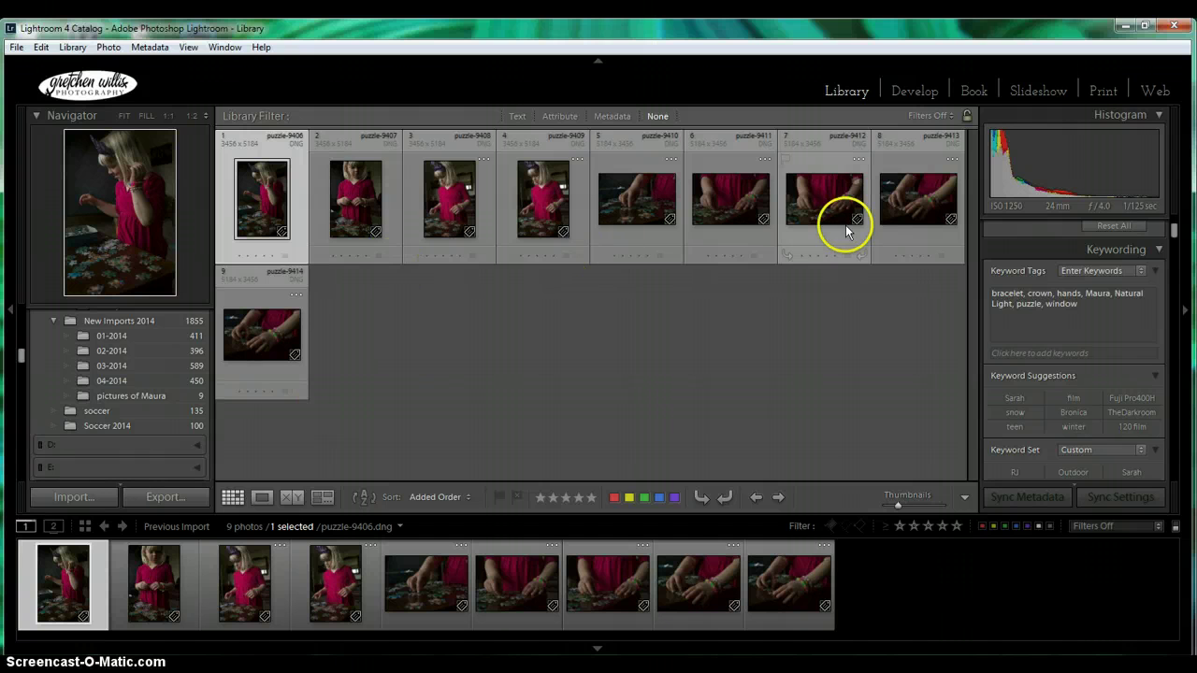
{"action": "left_click", "coordinate": [914, 96]}
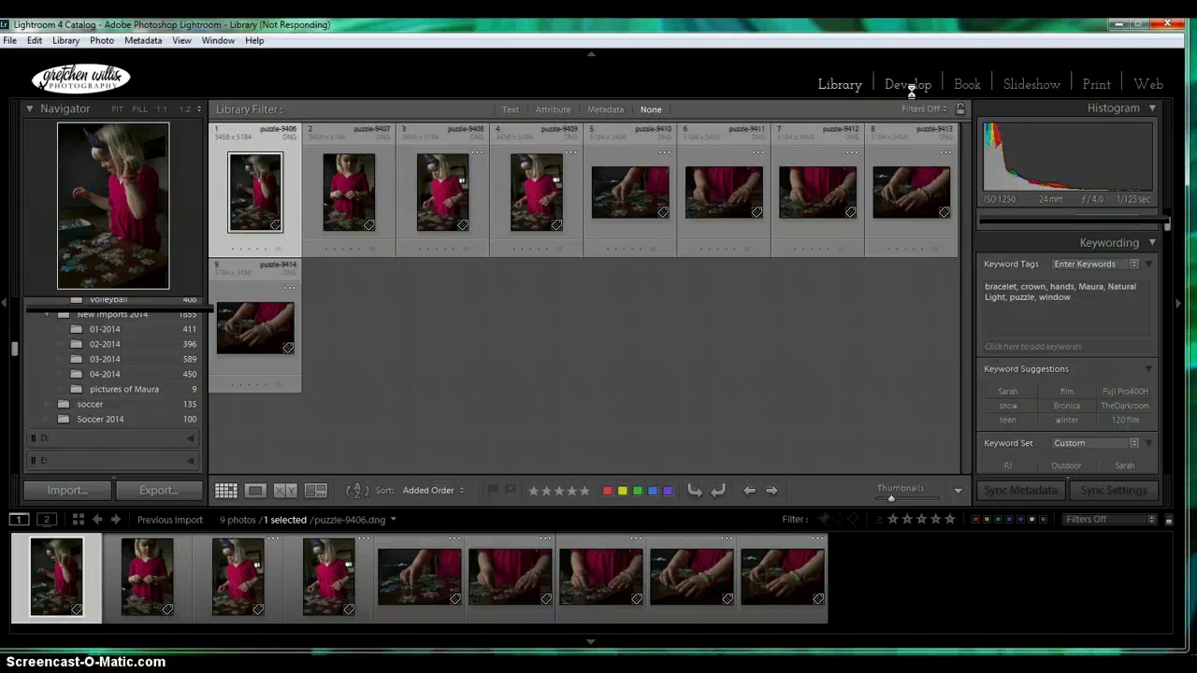
{"action": "left_click", "coordinate": [907, 86]}
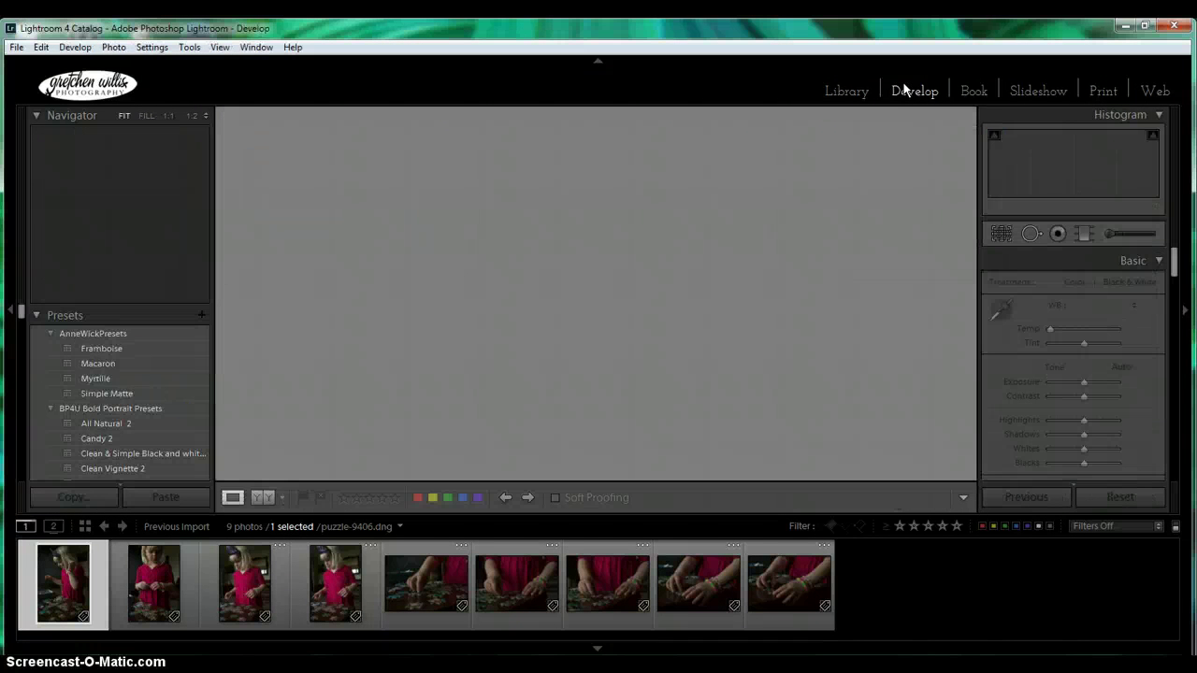
{"action": "left_click", "coordinate": [910, 92]}
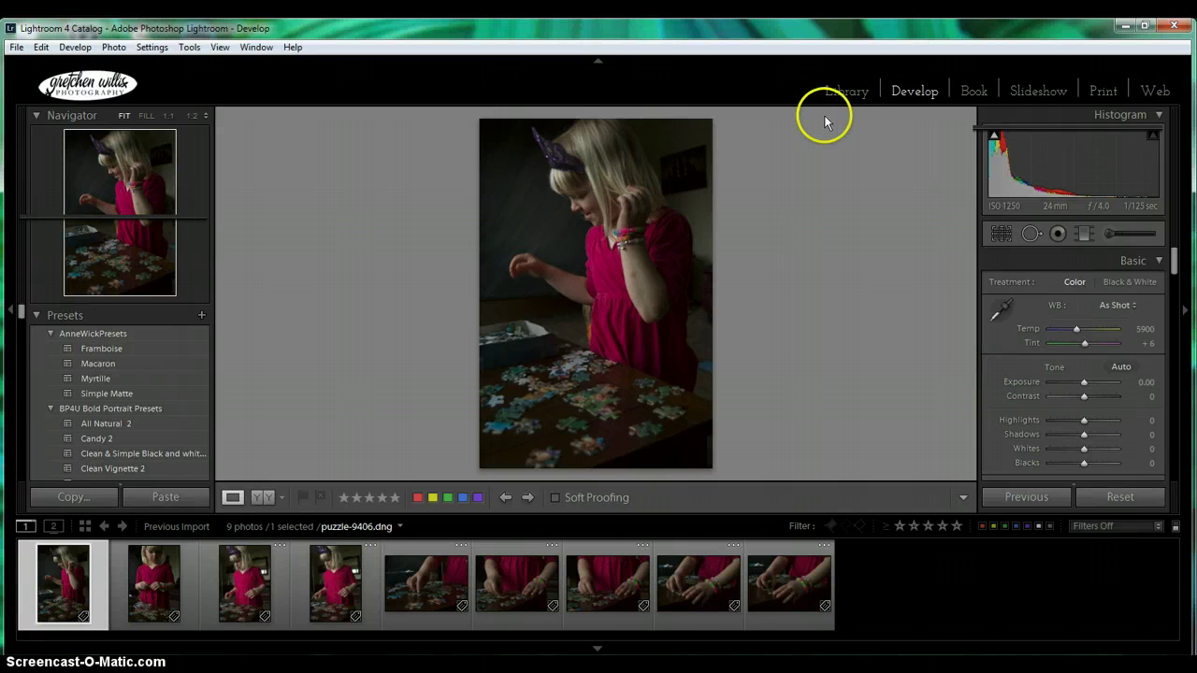
{"action": "left_click", "coordinate": [854, 93]}
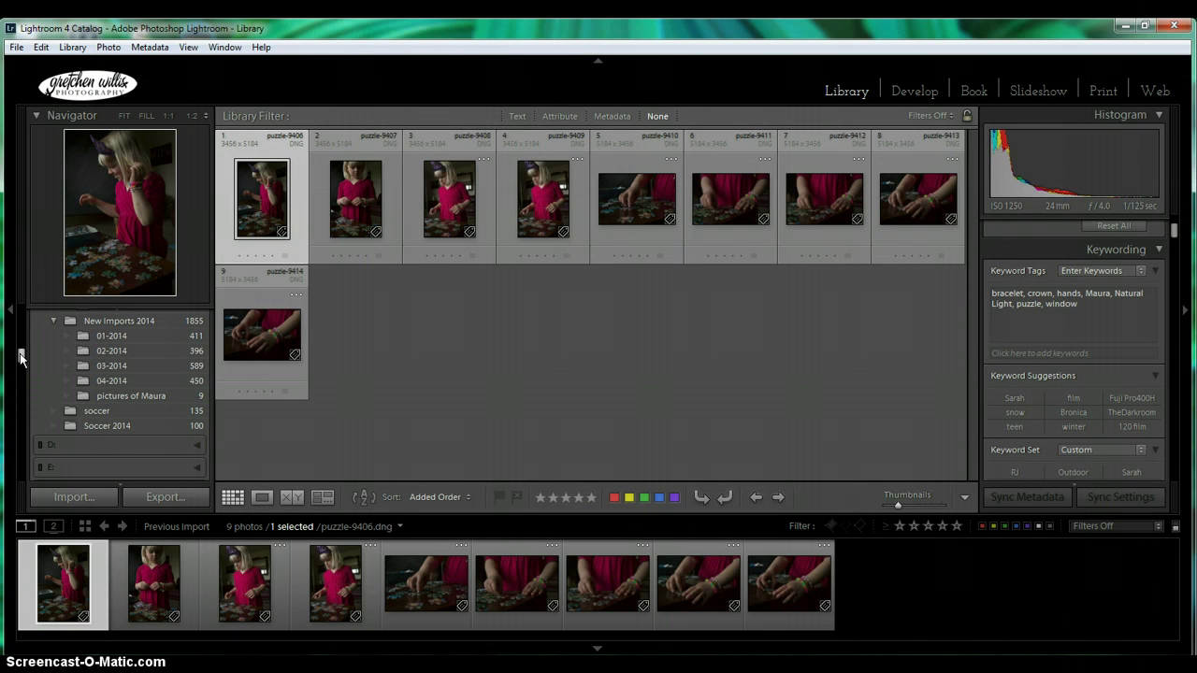
Scroll the left panel down to the Collections panel and drag photo 4 toward it
{"action": "left_click_drag", "start_coordinate": [21, 356], "coordinate": [22, 366]}
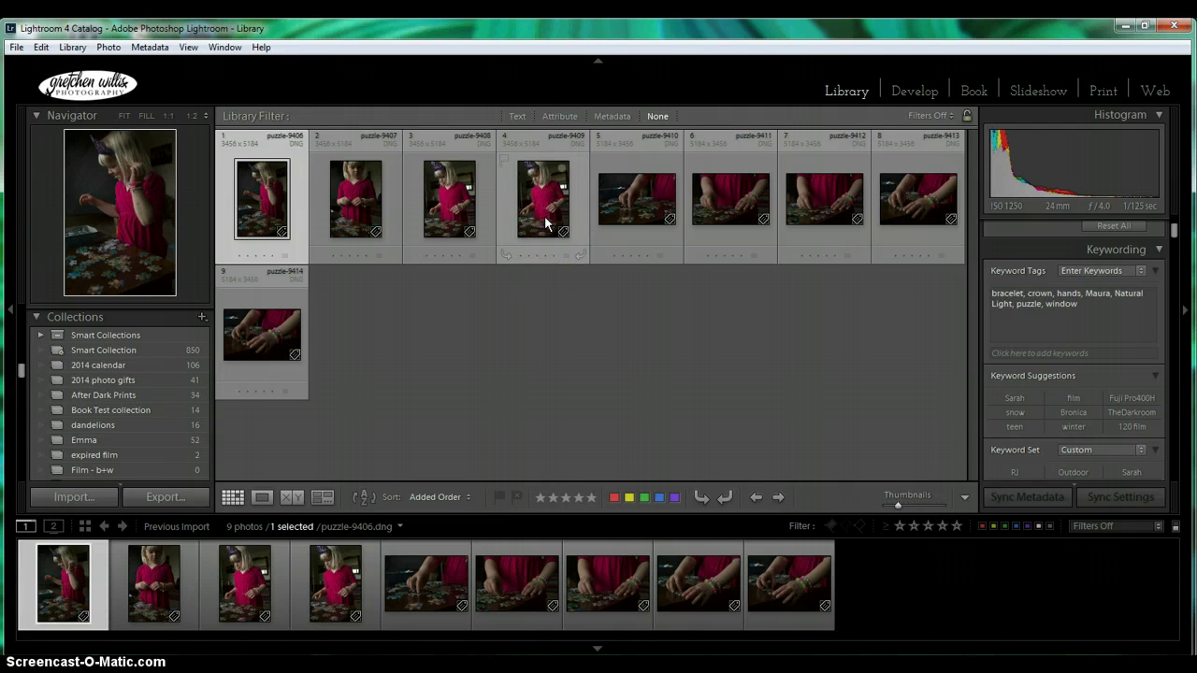
{"action": "left_click_drag", "start_coordinate": [544, 215], "coordinate": [187, 329]}
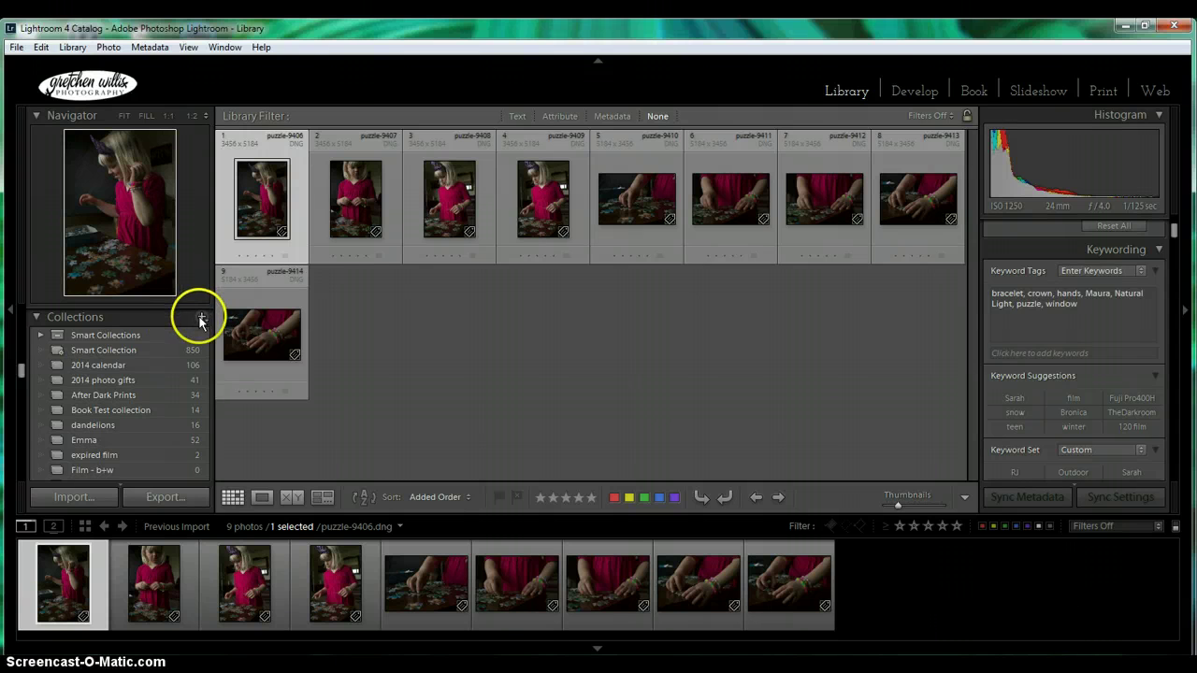
Create a collection named 'play photos' that includes the selected puzzle photo
{"action": "left_click", "coordinate": [201, 318]}
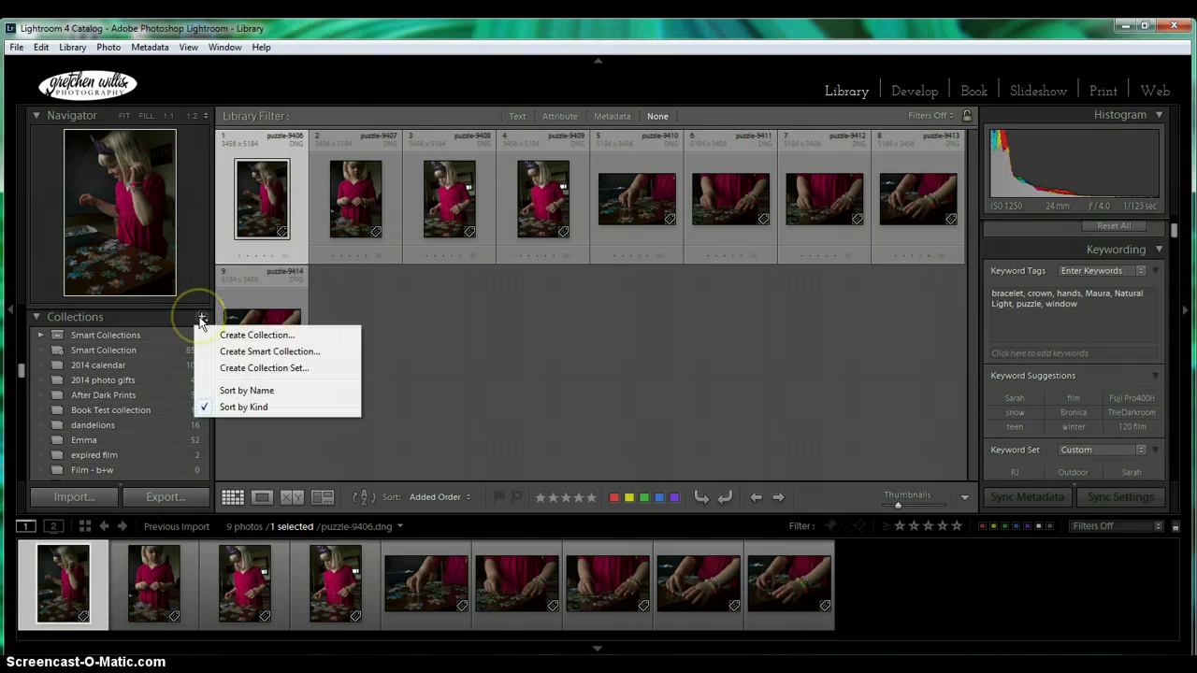
{"action": "left_click", "coordinate": [245, 334]}
{"action": "type", "text": "play photos"}
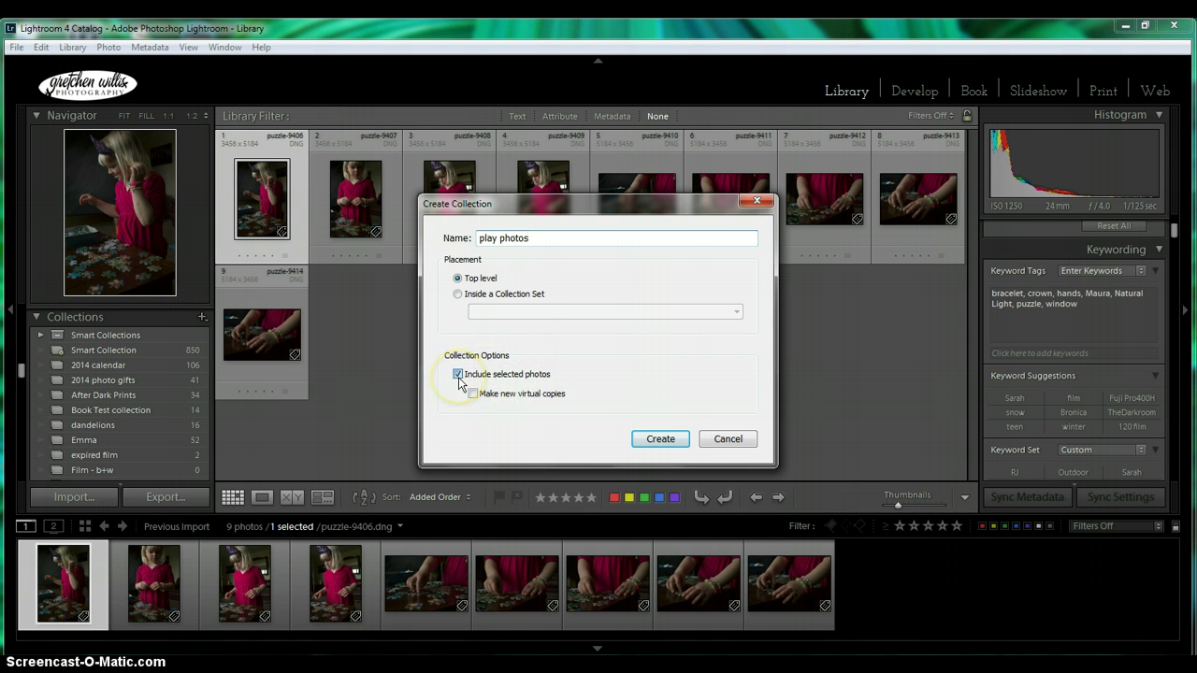
{"action": "left_click", "coordinate": [459, 375]}
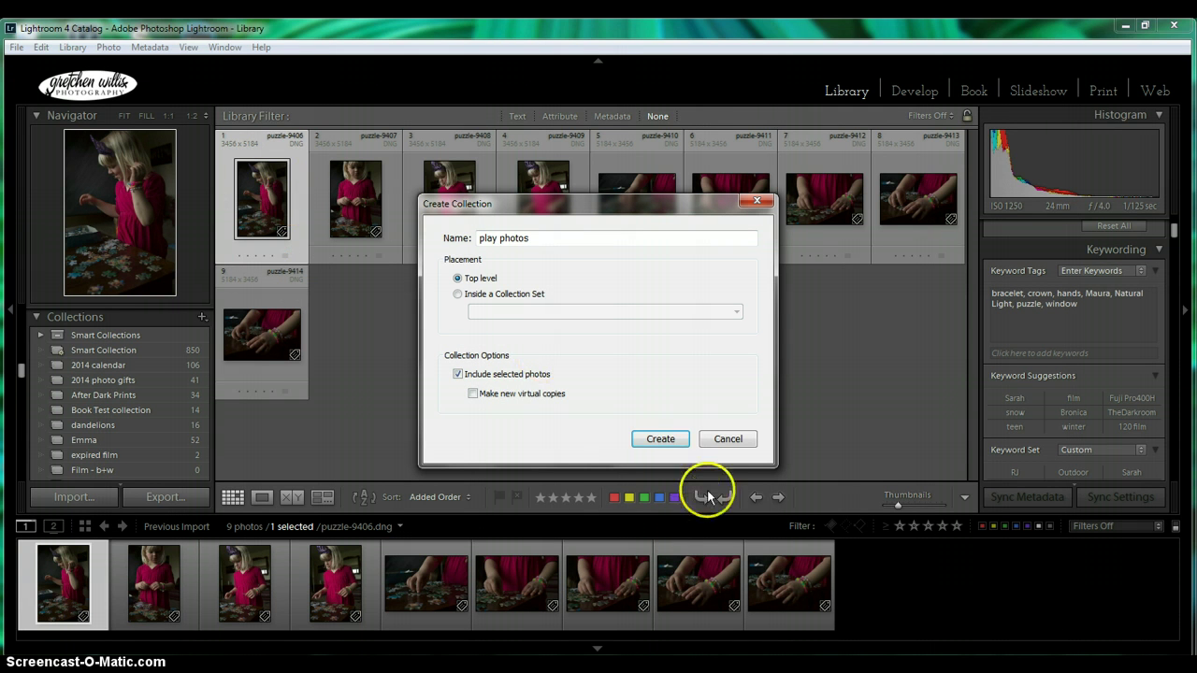
{"action": "left_click", "coordinate": [666, 441]}
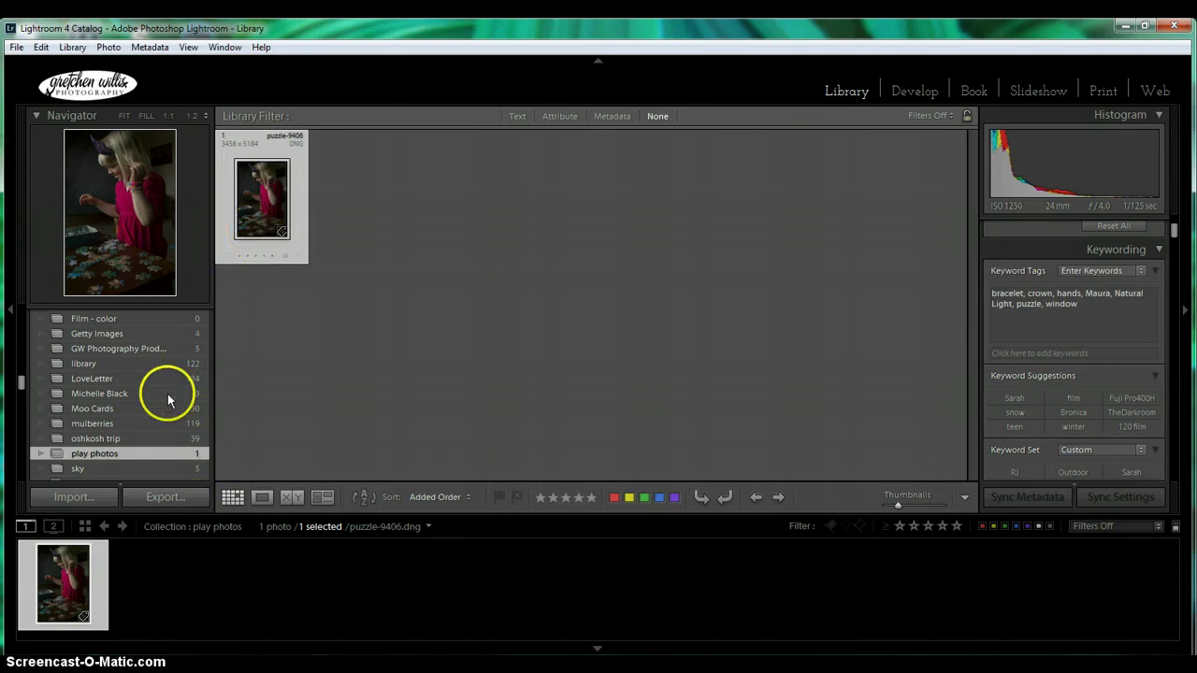
Show the 01-2014 folder's photos in the Library grid
{"action": "left_click_drag", "start_coordinate": [20, 384], "coordinate": [20, 383]}
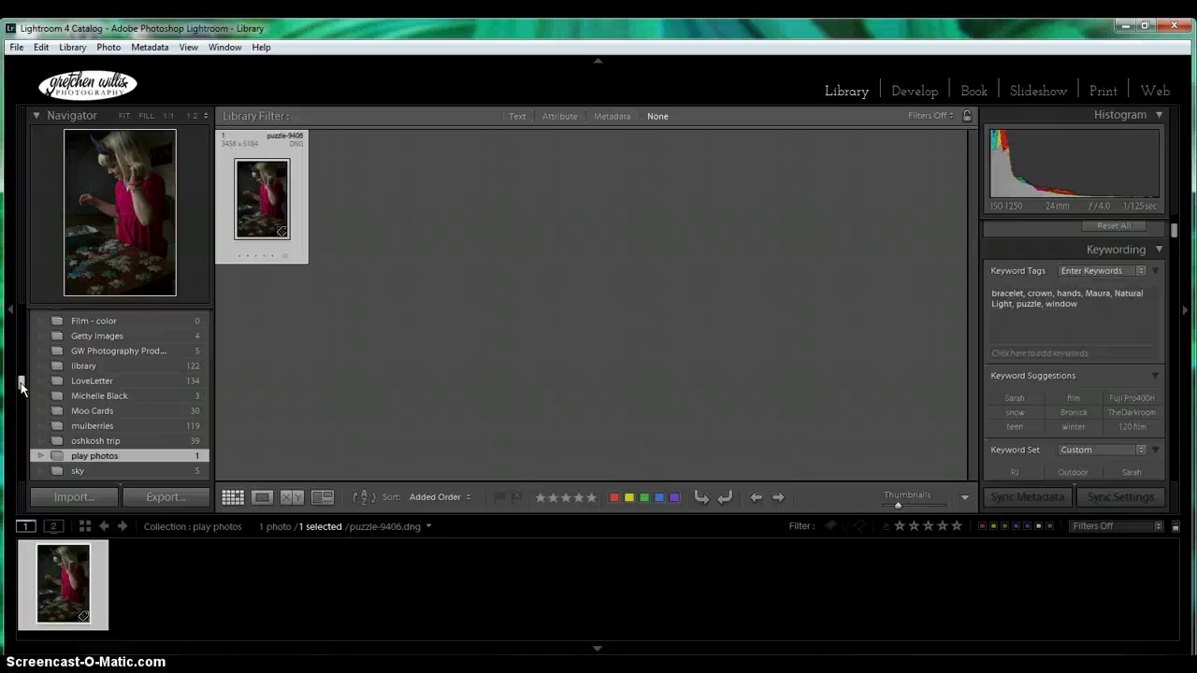
{"action": "left_click_drag", "start_coordinate": [21, 387], "coordinate": [22, 352]}
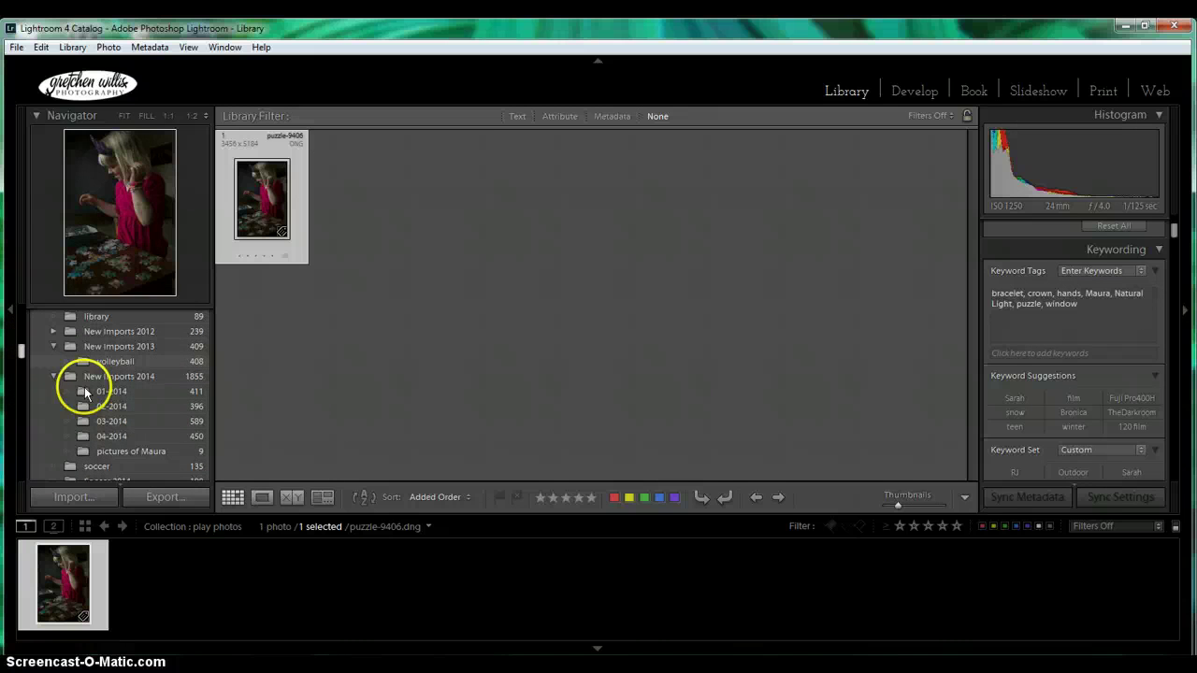
{"action": "left_click", "coordinate": [104, 392]}
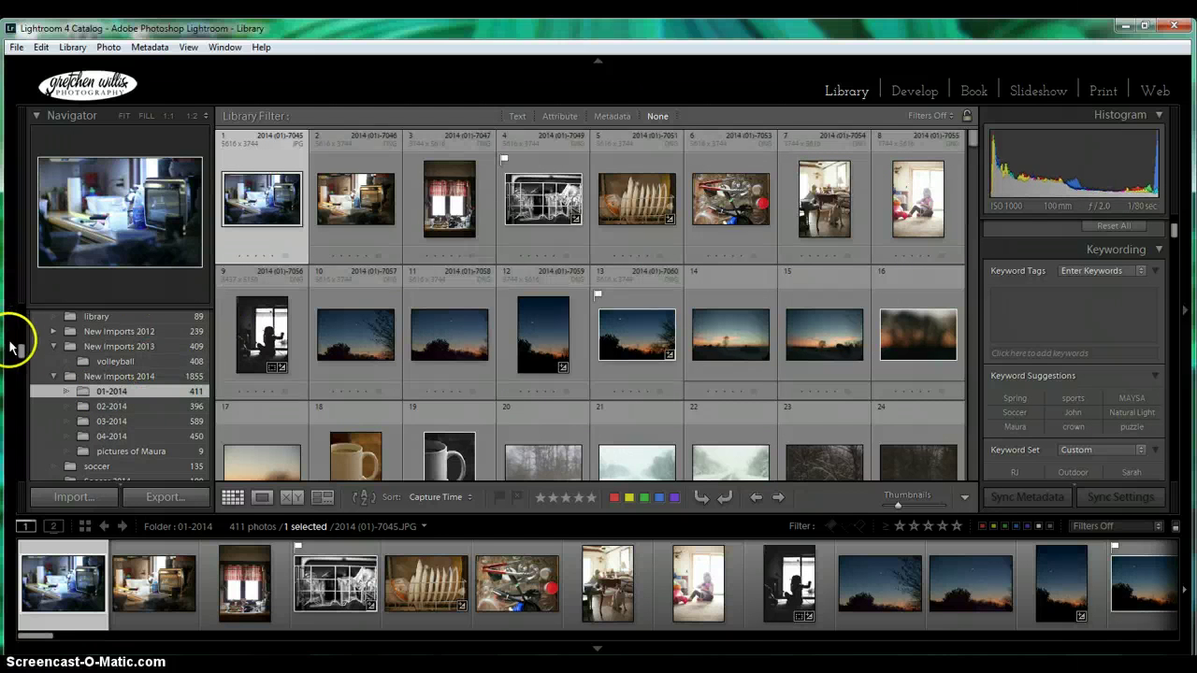
Add photo 9 to the play photos collection and try dragging photo 85 into the sky collection
{"action": "left_click_drag", "start_coordinate": [13, 347], "coordinate": [21, 382]}
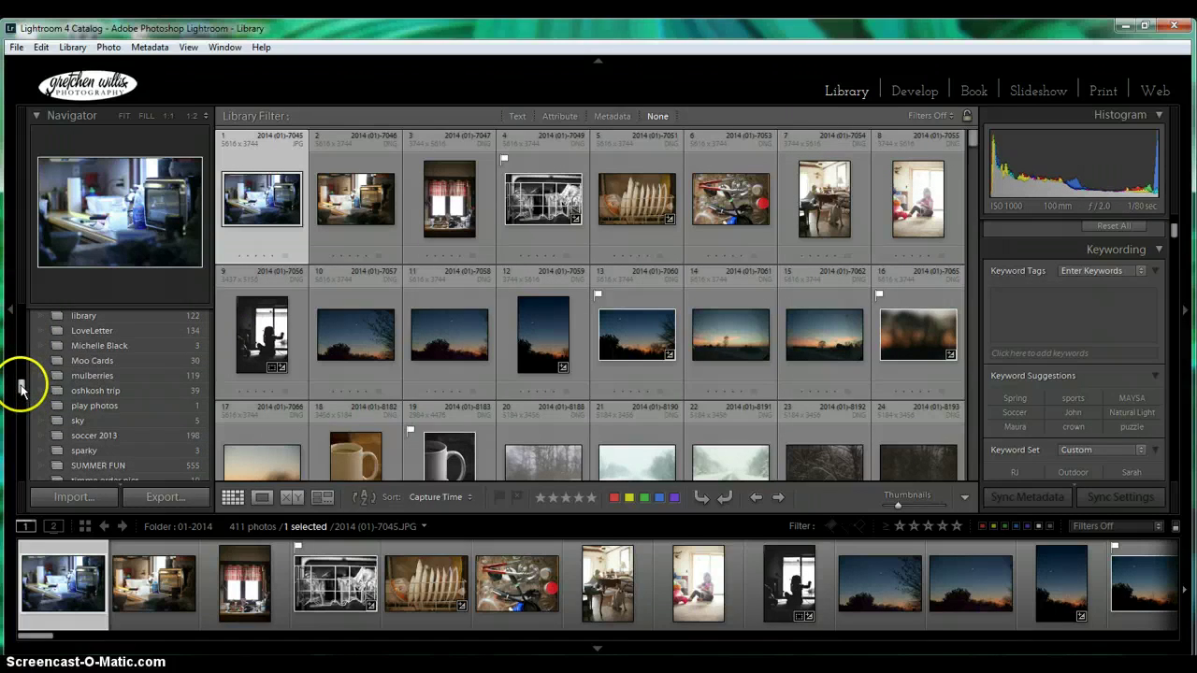
{"action": "left_click_drag", "start_coordinate": [270, 350], "coordinate": [131, 404]}
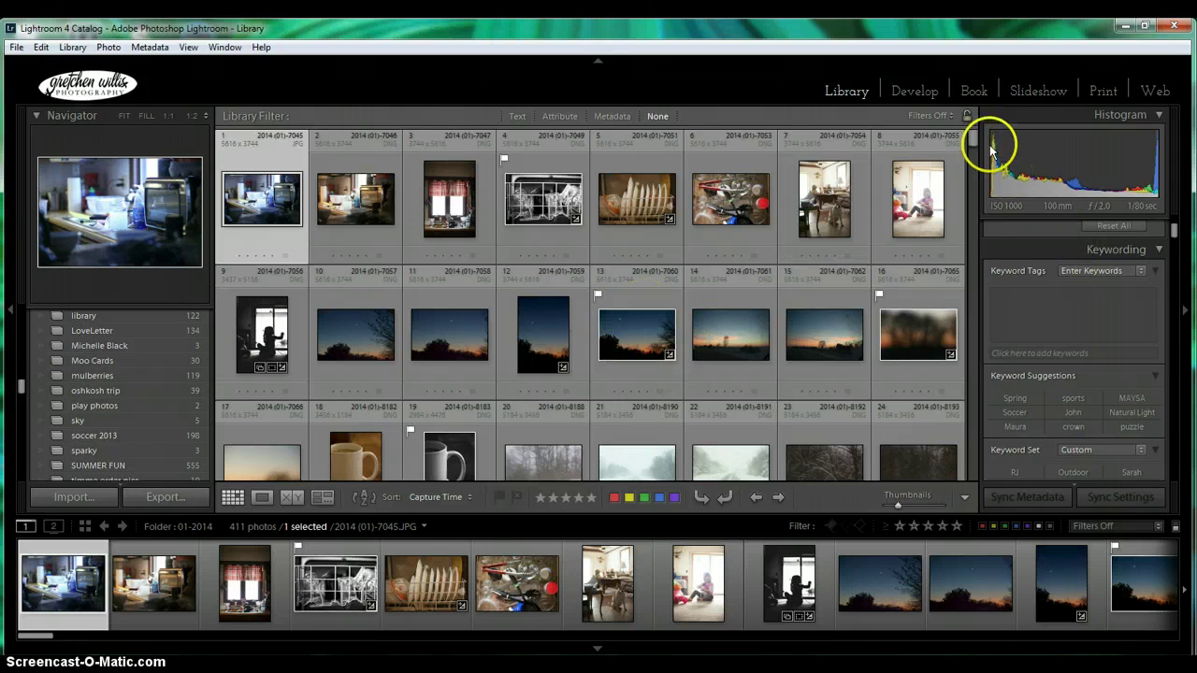
{"action": "left_click_drag", "start_coordinate": [973, 137], "coordinate": [970, 206]}
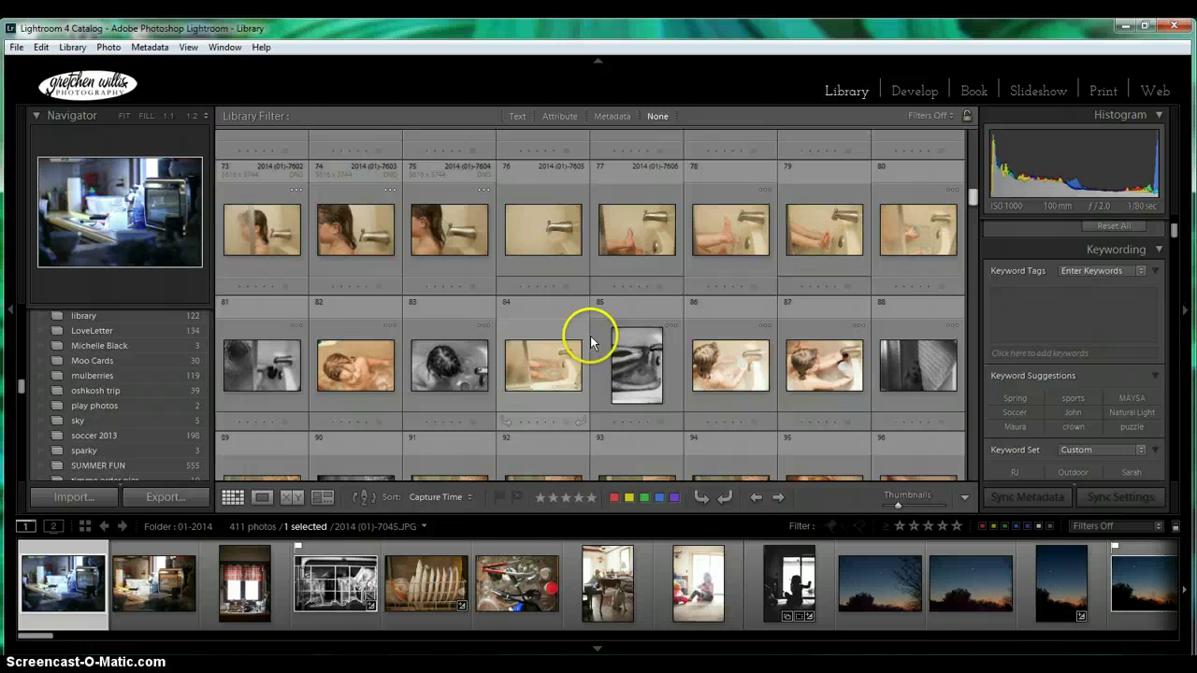
{"action": "left_click_drag", "start_coordinate": [640, 363], "coordinate": [153, 406]}
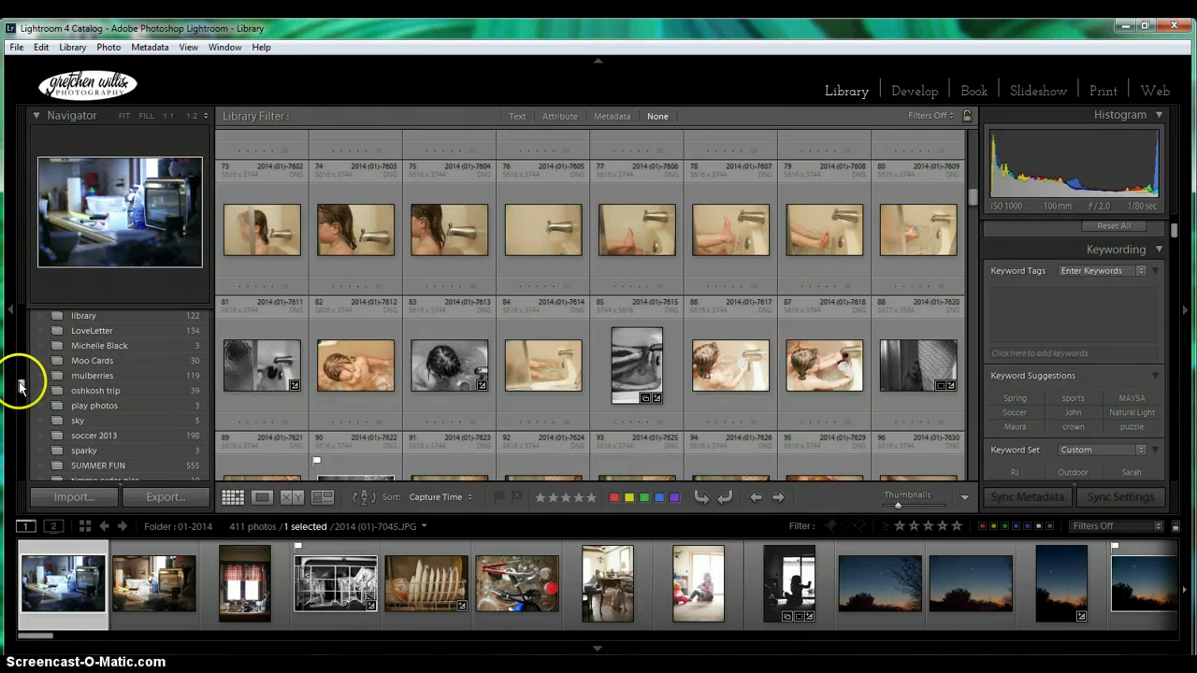
{"action": "left_click_drag", "start_coordinate": [20, 386], "coordinate": [20, 355]}
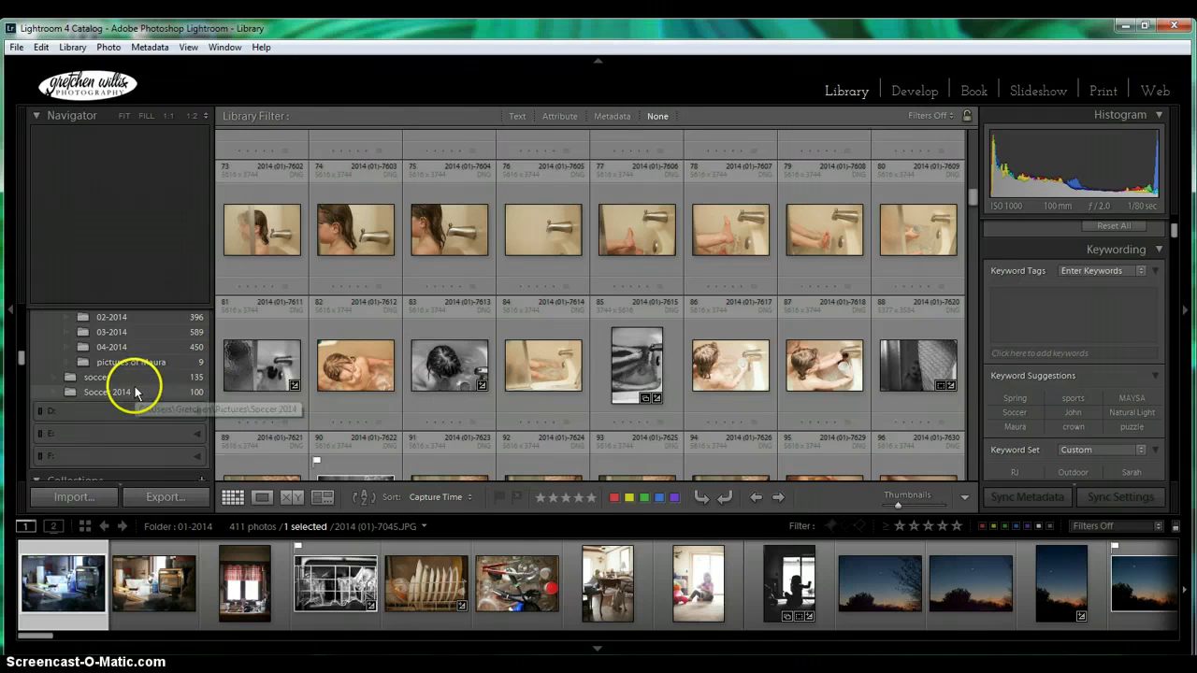
Open the F: drive's 2012 June folder and add its photo 5 to the play photos collection
{"action": "left_click", "coordinate": [197, 457]}
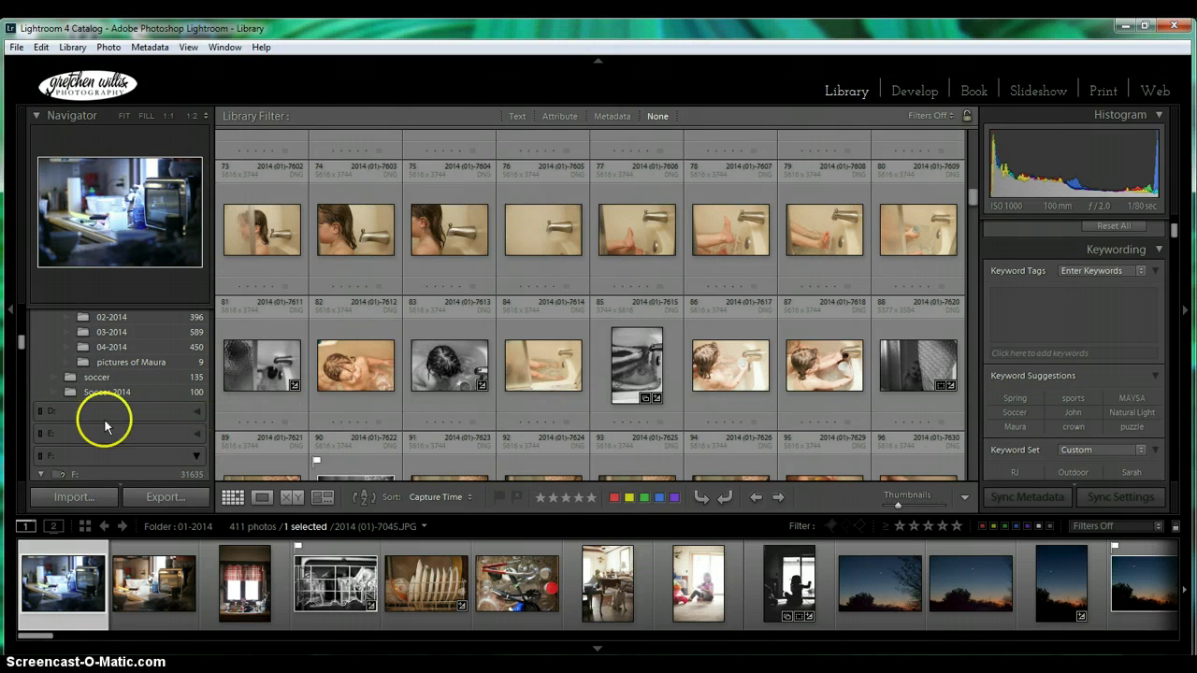
{"action": "left_click_drag", "start_coordinate": [21, 347], "coordinate": [21, 374]}
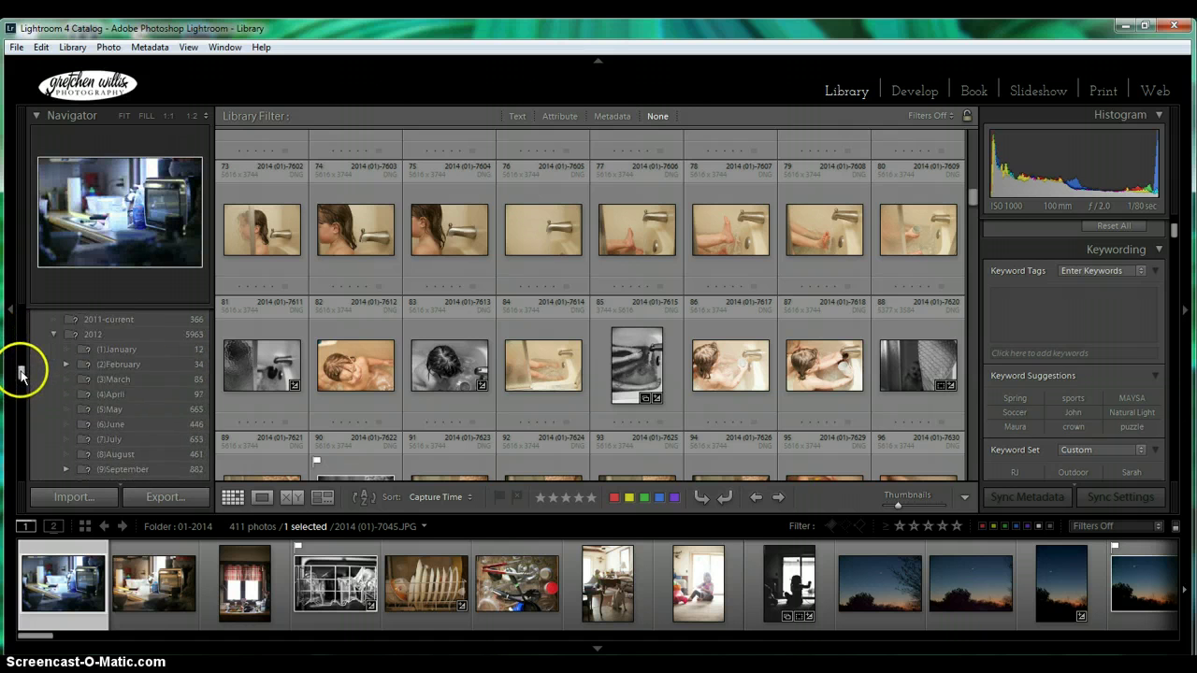
{"action": "left_click", "coordinate": [133, 425]}
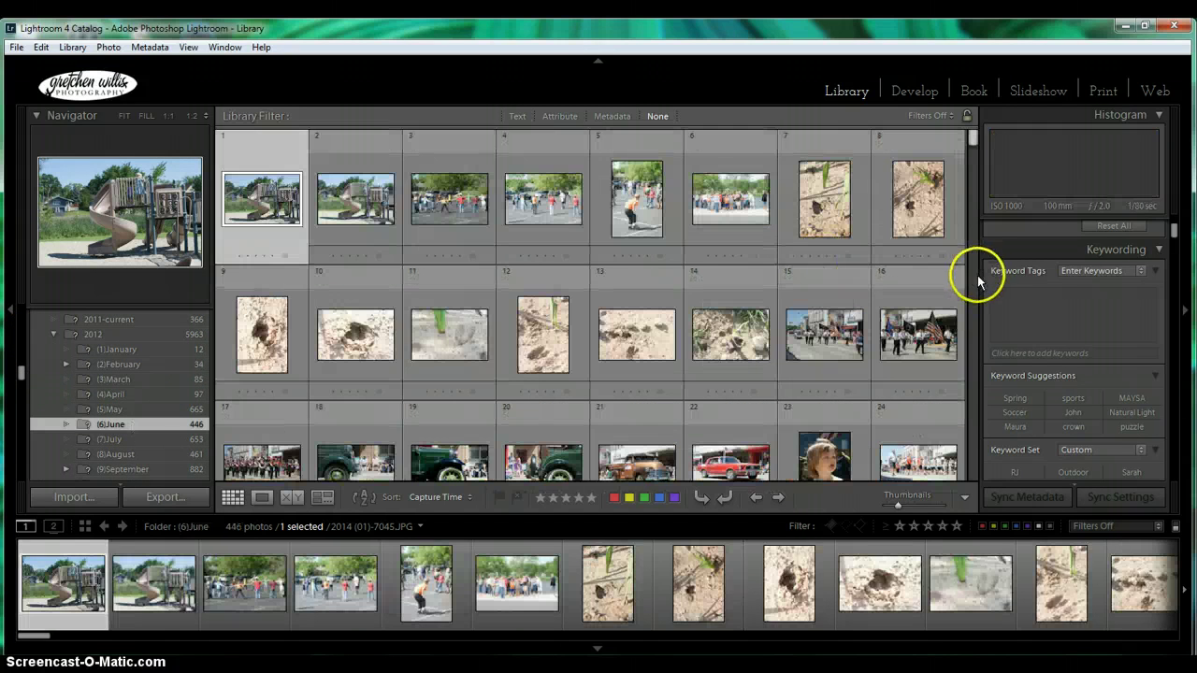
{"action": "left_click_drag", "start_coordinate": [973, 142], "coordinate": [972, 150]}
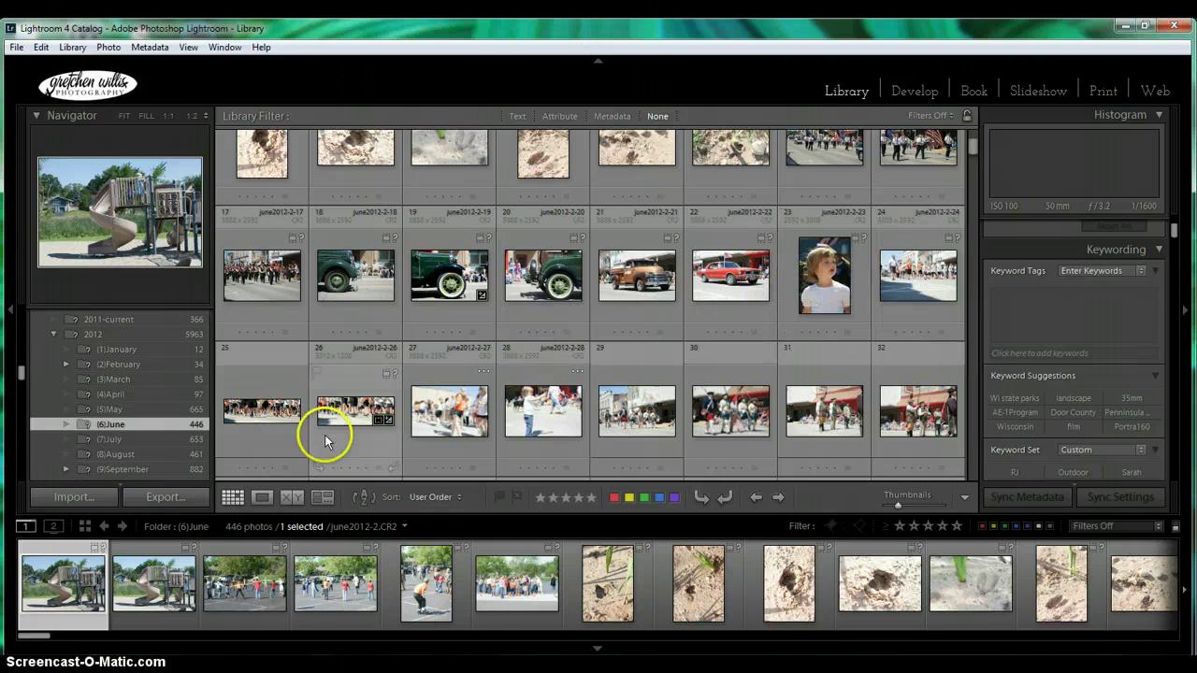
{"action": "left_click_drag", "start_coordinate": [321, 428], "coordinate": [19, 416]}
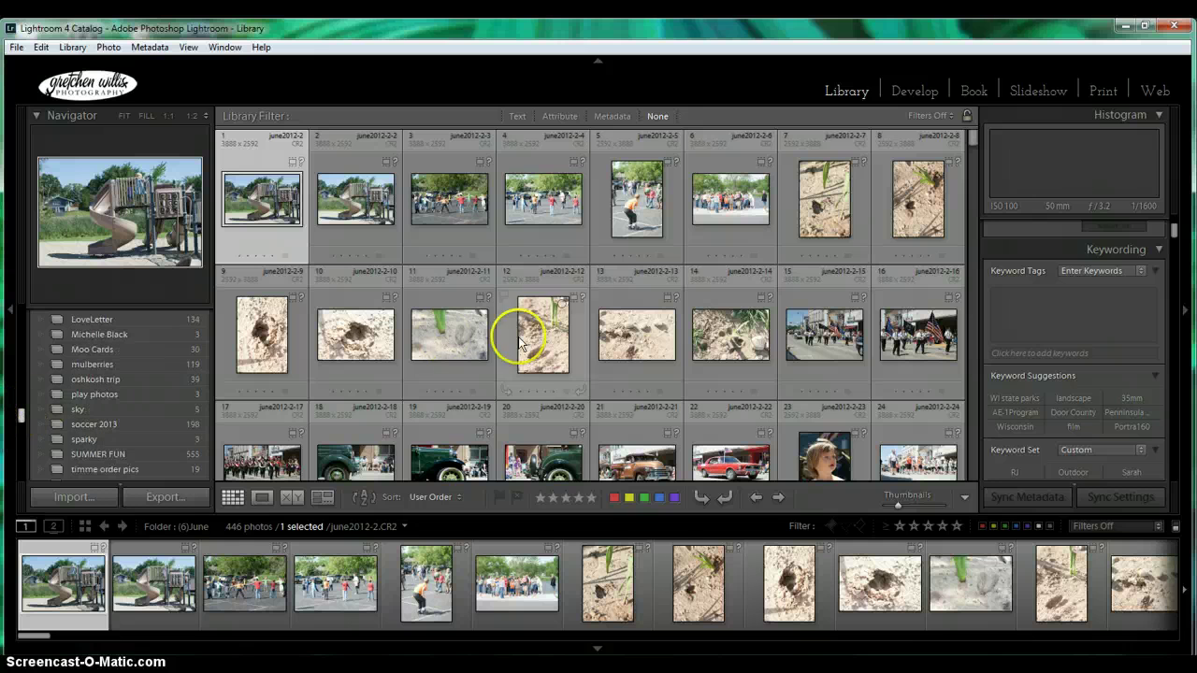
{"action": "left_click_drag", "start_coordinate": [636, 198], "coordinate": [121, 394]}
Display the play photos collection's four photos, including june2012-2-5 and puzzle-9406
{"action": "left_click", "coordinate": [121, 394]}
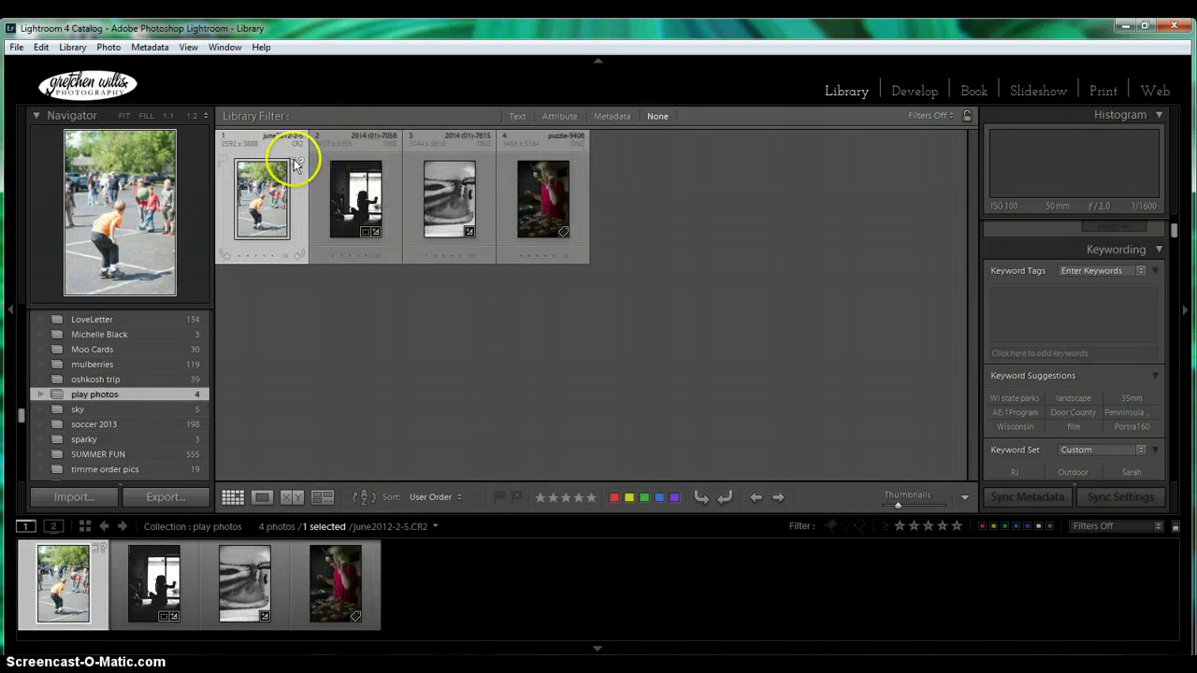
{"action": "mouse_move", "coordinate": [296, 167]}
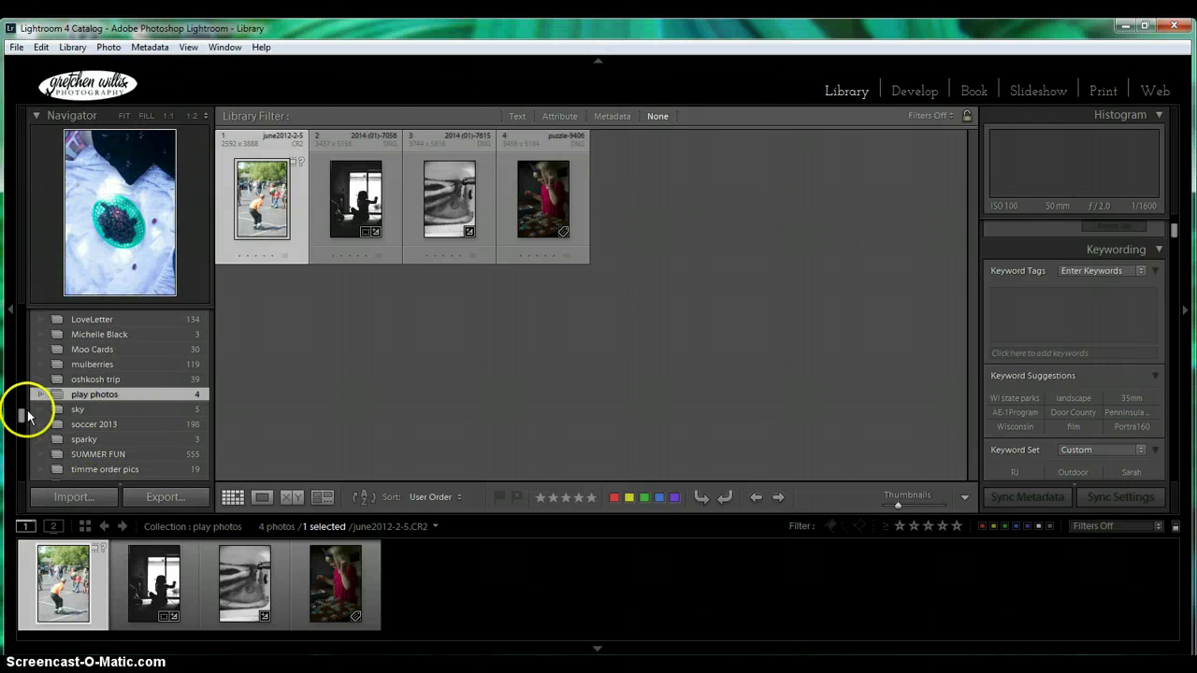
{"action": "mouse_move", "coordinate": [20, 416]}
{"action": "left_mouse_down"}
{"action": "mouse_move", "coordinate": [22, 401]}
{"action": "mouse_move", "coordinate": [20, 422]}
{"action": "mouse_move", "coordinate": [20, 411]}
{"action": "left_mouse_up"}
{"action": "scroll", "coordinate": [20, 423], "scroll_direction": "up", "scroll_amount": 1}
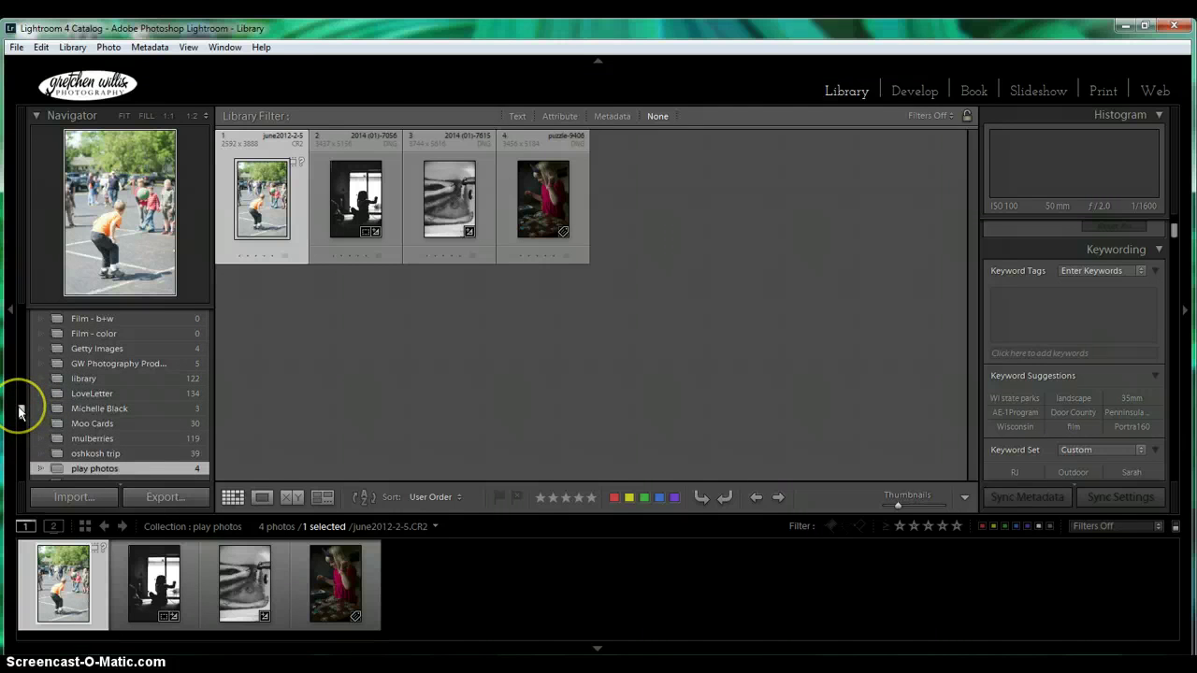
Browse the library collection's 122 photos, then switch to the 30-photo Moo Cards collection
{"action": "left_click", "coordinate": [98, 380]}
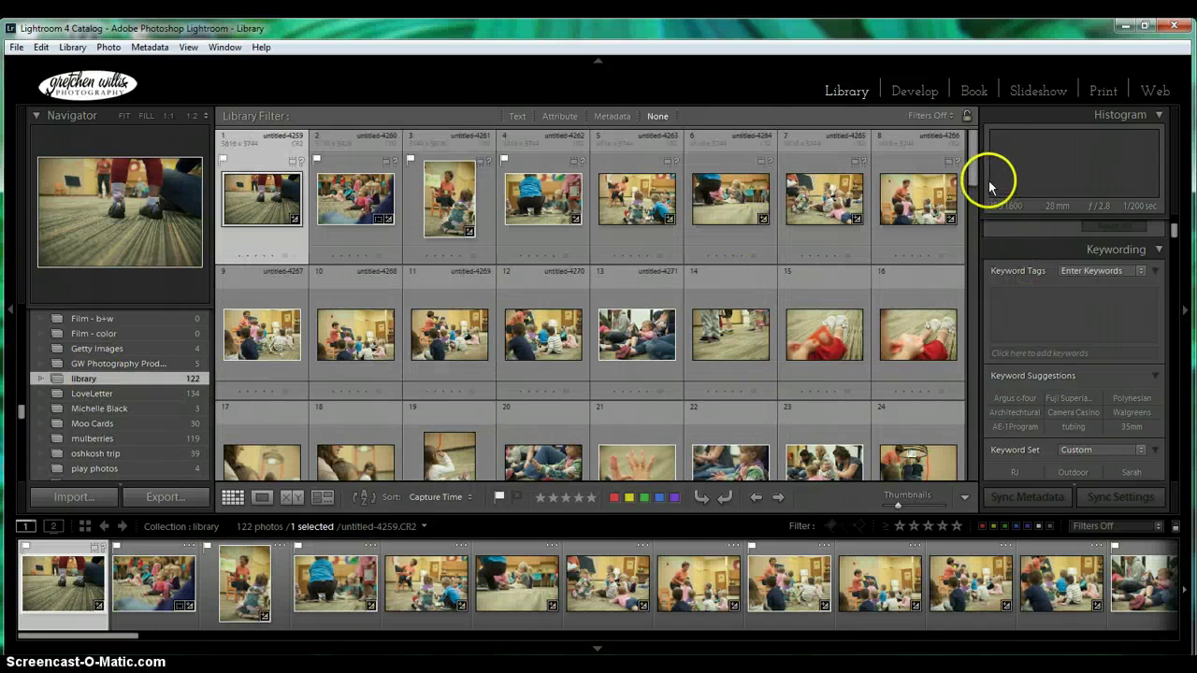
{"action": "left_click_drag", "start_coordinate": [974, 179], "coordinate": [984, 347]}
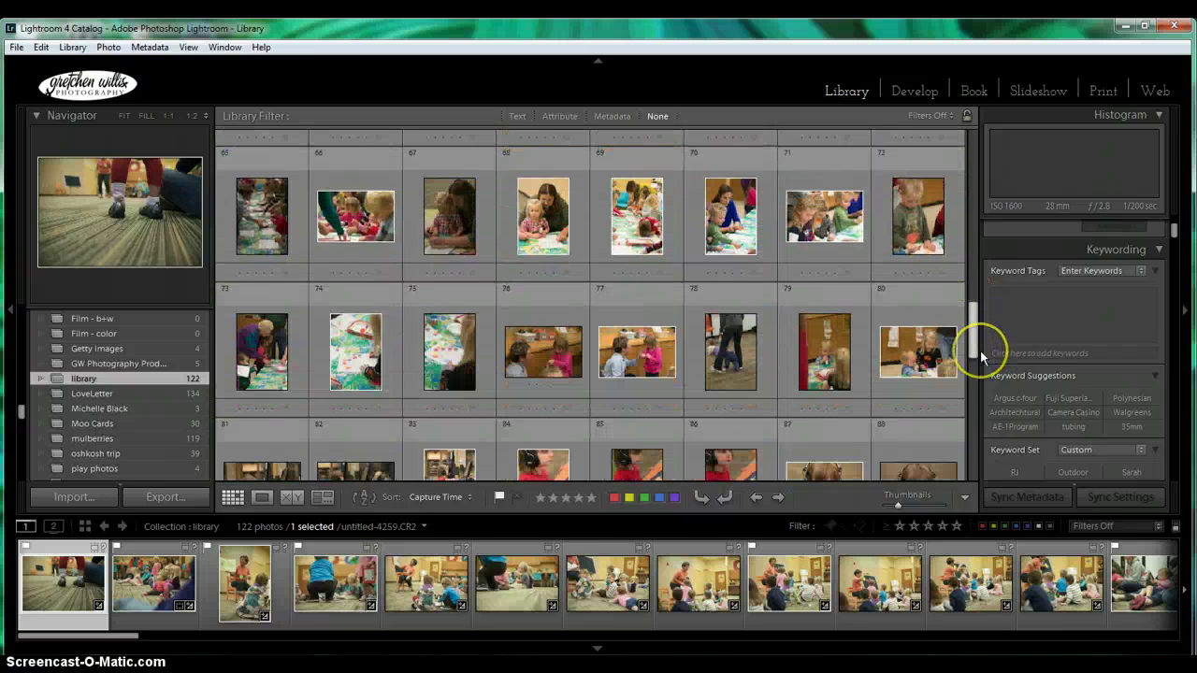
{"action": "left_click", "coordinate": [132, 425]}
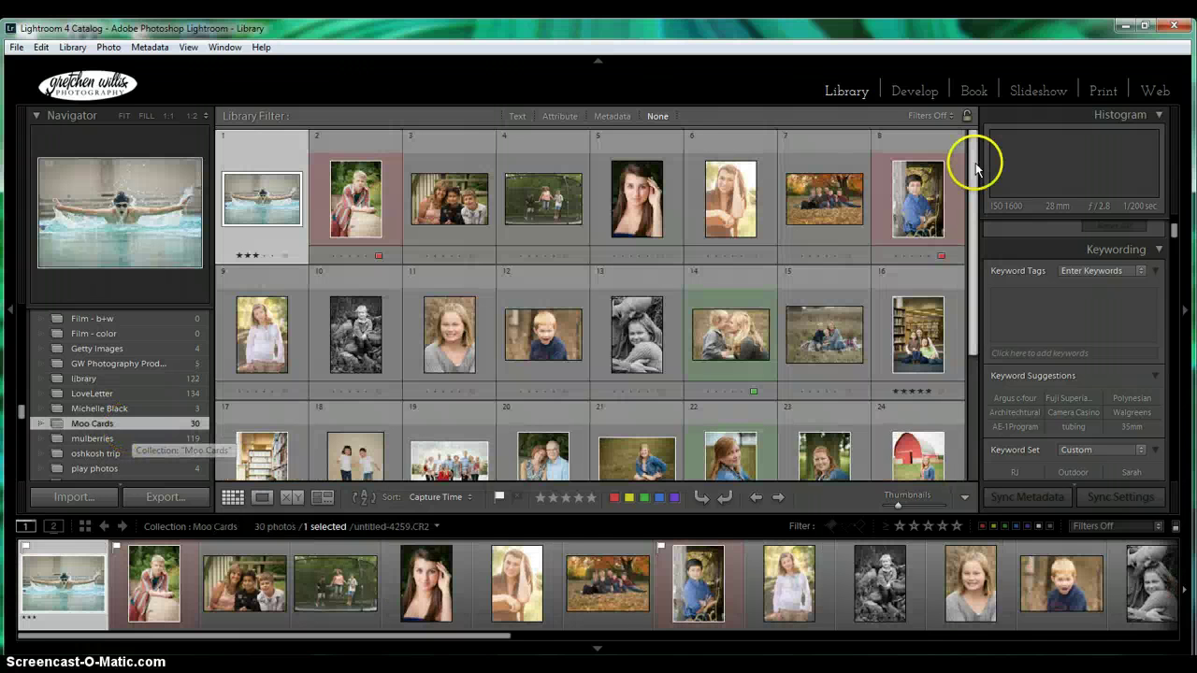
{"action": "left_click_drag", "start_coordinate": [976, 169], "coordinate": [977, 276]}
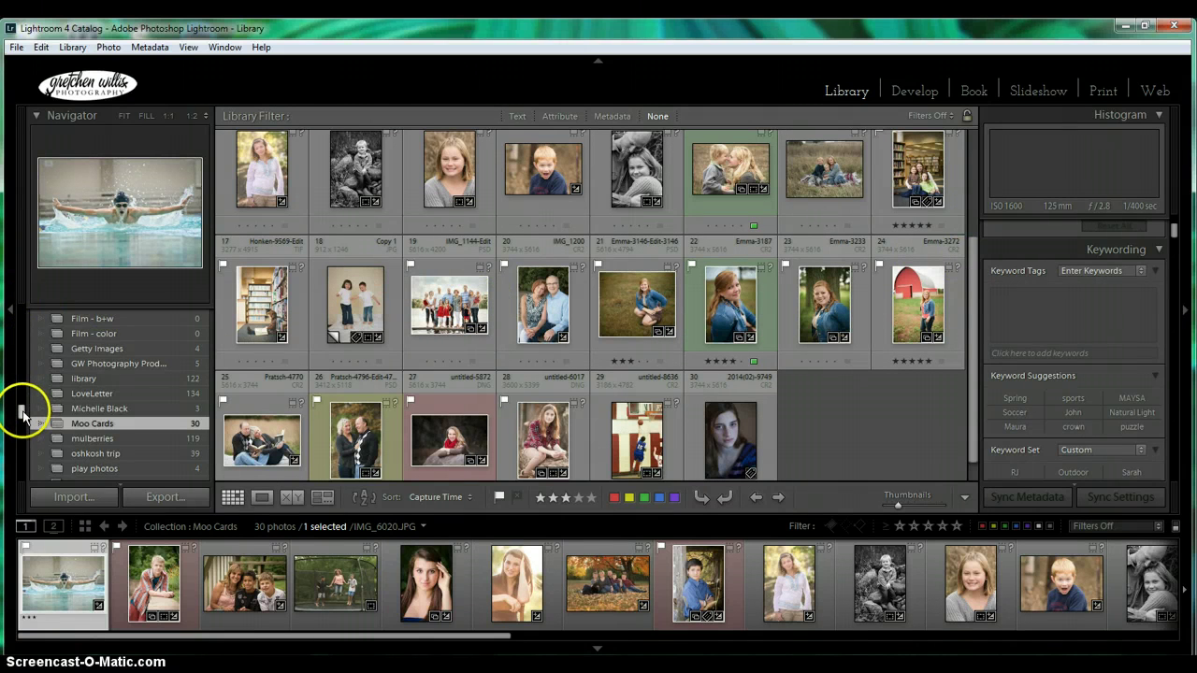
{"action": "left_click_drag", "start_coordinate": [23, 412], "coordinate": [22, 402]}
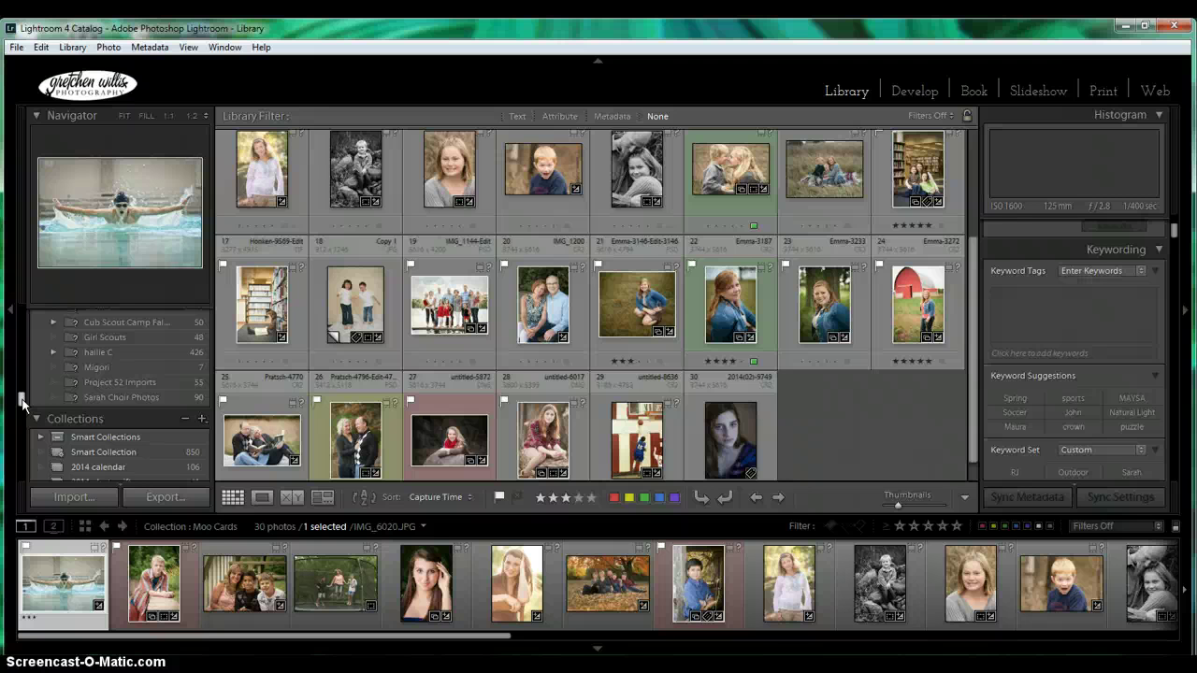
{"action": "left_click_drag", "start_coordinate": [23, 402], "coordinate": [23, 417]}
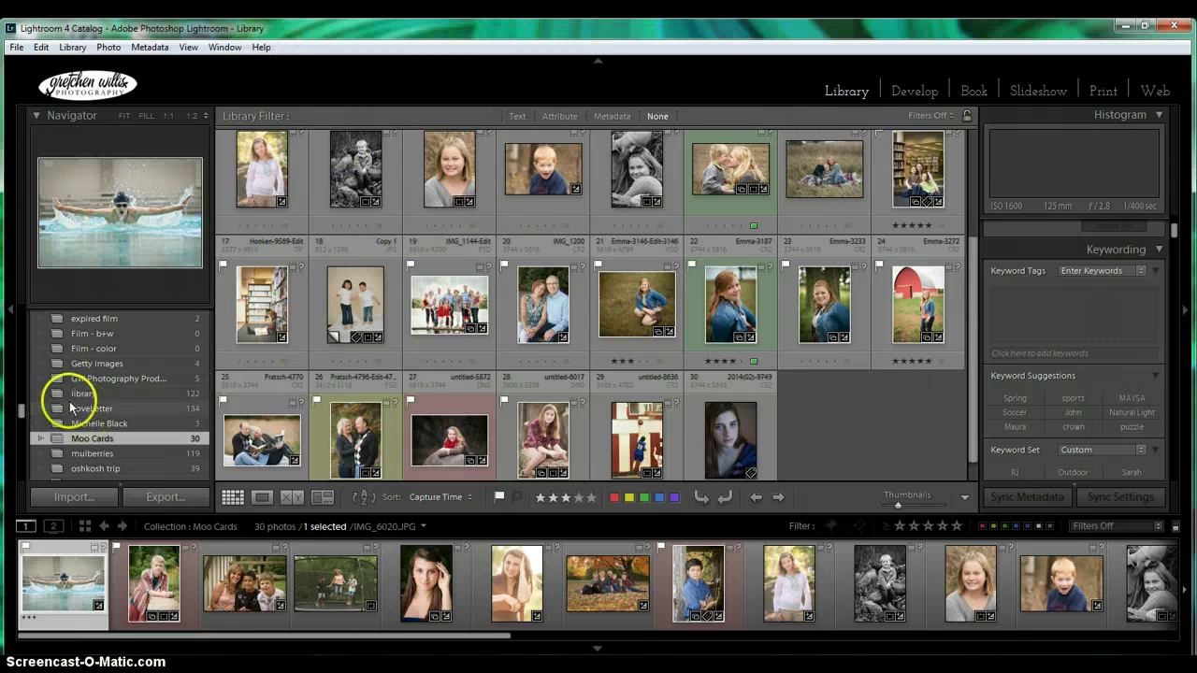
{"action": "left_click_drag", "start_coordinate": [21, 410], "coordinate": [23, 309]}
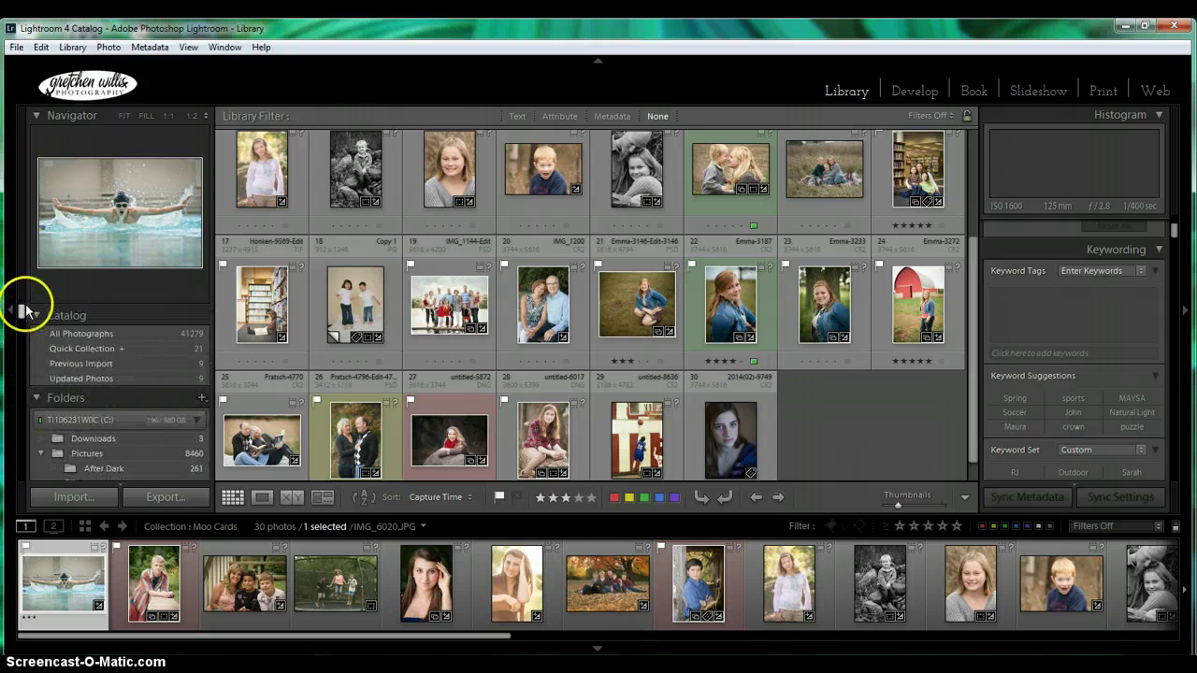
Show the Metadata filter bar over the Moo Cards photos, keeping the Lens column set to Lens
{"action": "left_click", "coordinate": [610, 116]}
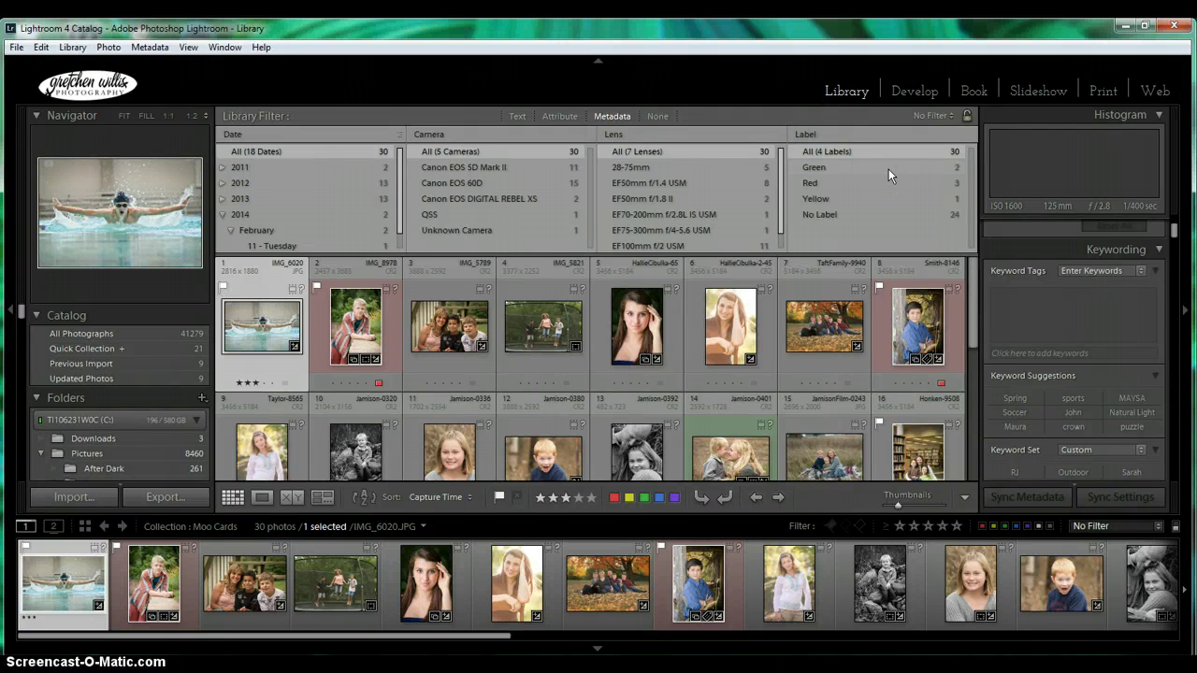
{"action": "left_click", "coordinate": [612, 135]}
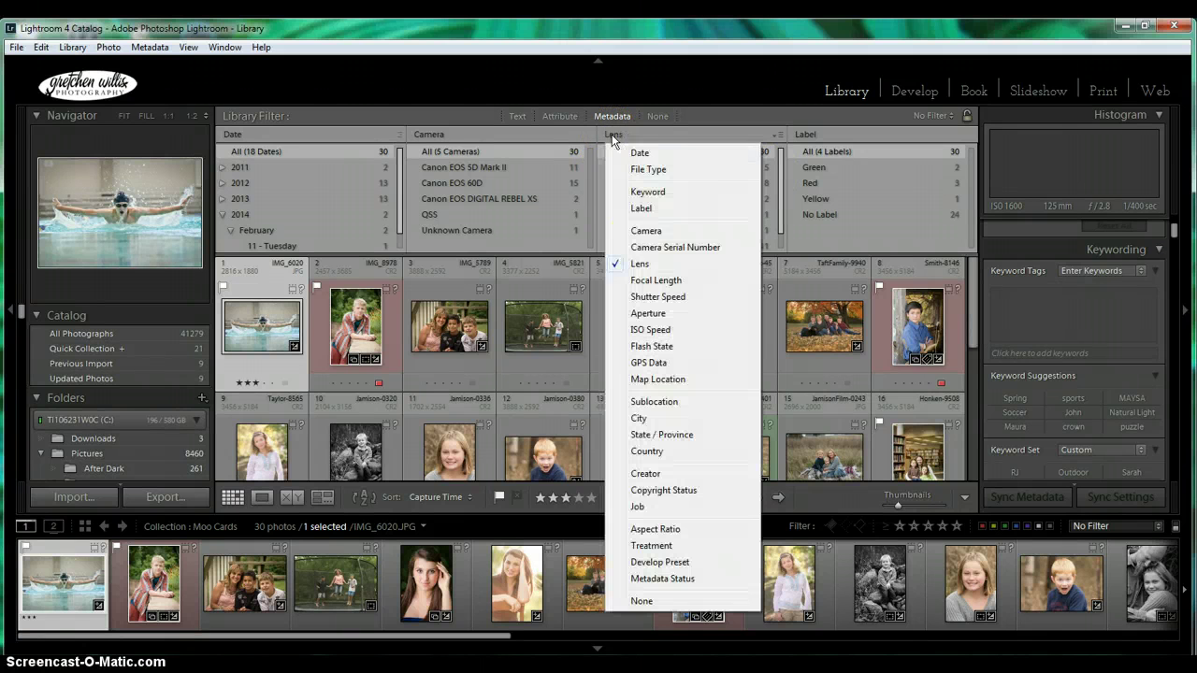
{"action": "left_click", "coordinate": [640, 267]}
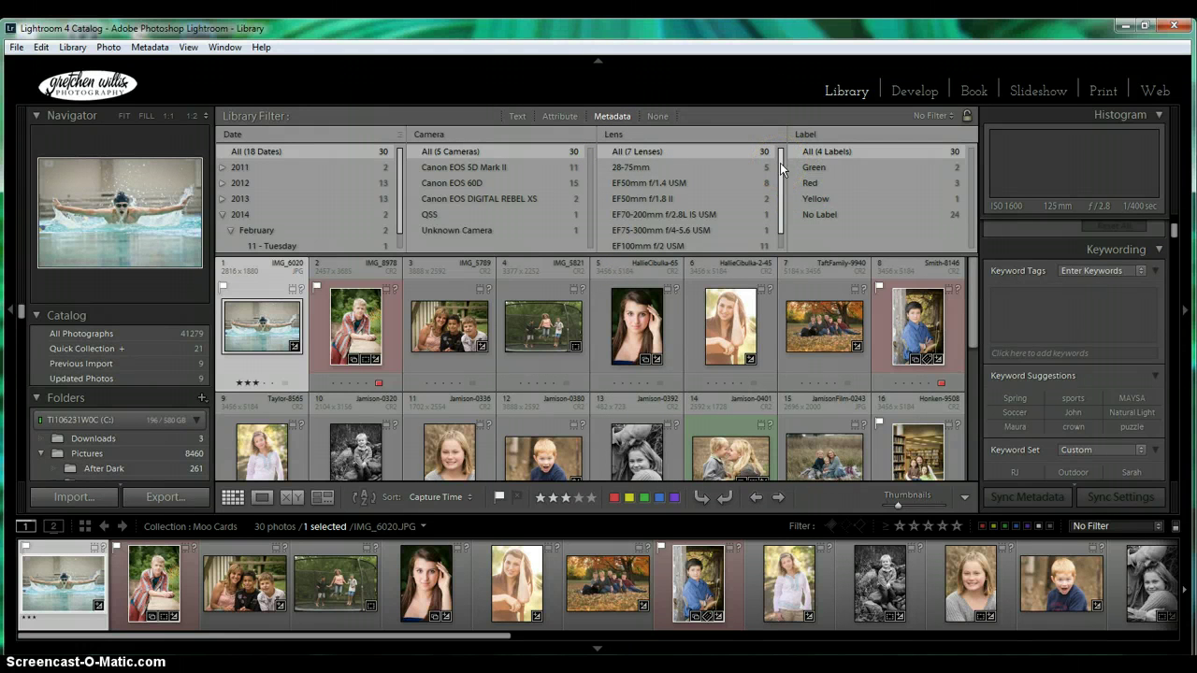
{"action": "mouse_move", "coordinate": [780, 165]}
{"action": "left_mouse_down"}
{"action": "mouse_move", "coordinate": [775, 193]}
{"action": "mouse_move", "coordinate": [780, 166]}
{"action": "left_mouse_up"}
Open the Pictures folder and filter it to the 19-35mm lens, leaving 295 photos
{"action": "left_click", "coordinate": [81, 453]}
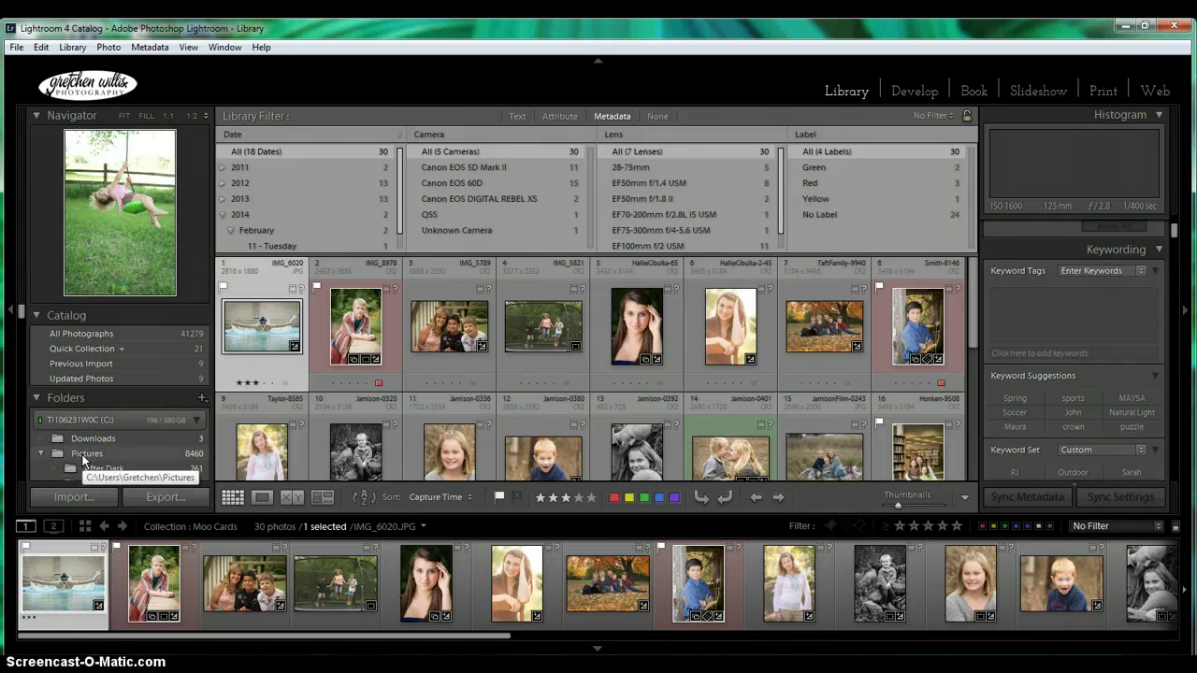
{"action": "left_click", "coordinate": [621, 117]}
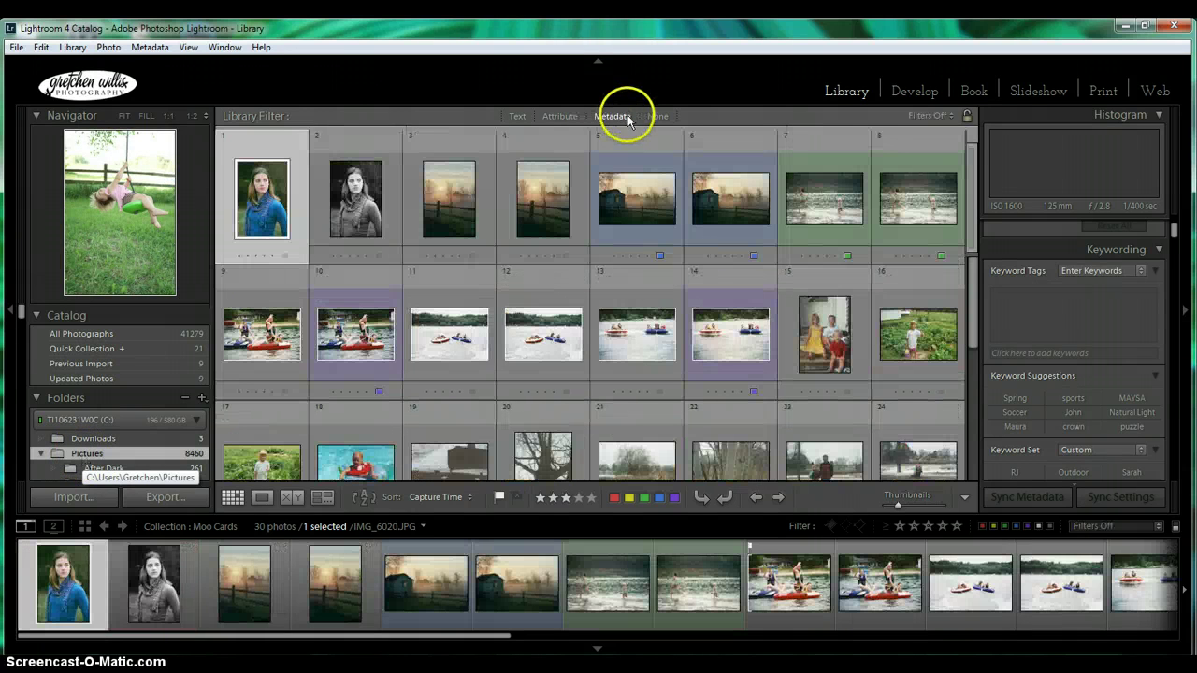
{"action": "left_click", "coordinate": [620, 117]}
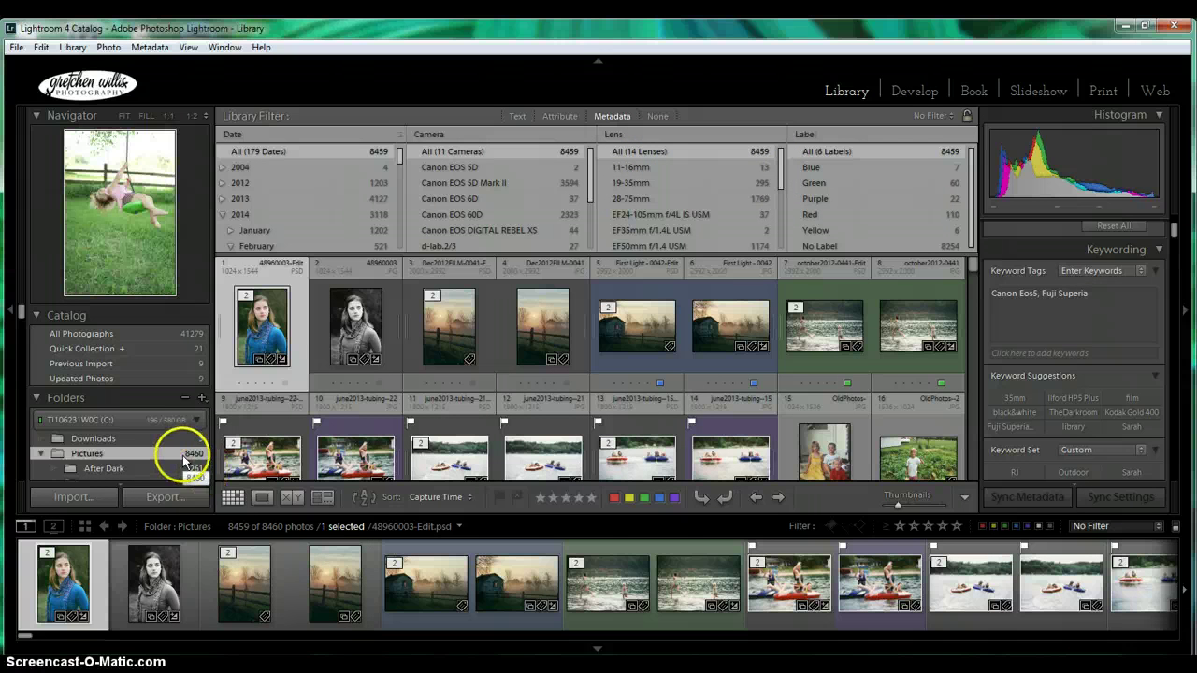
{"action": "left_click", "coordinate": [668, 167]}
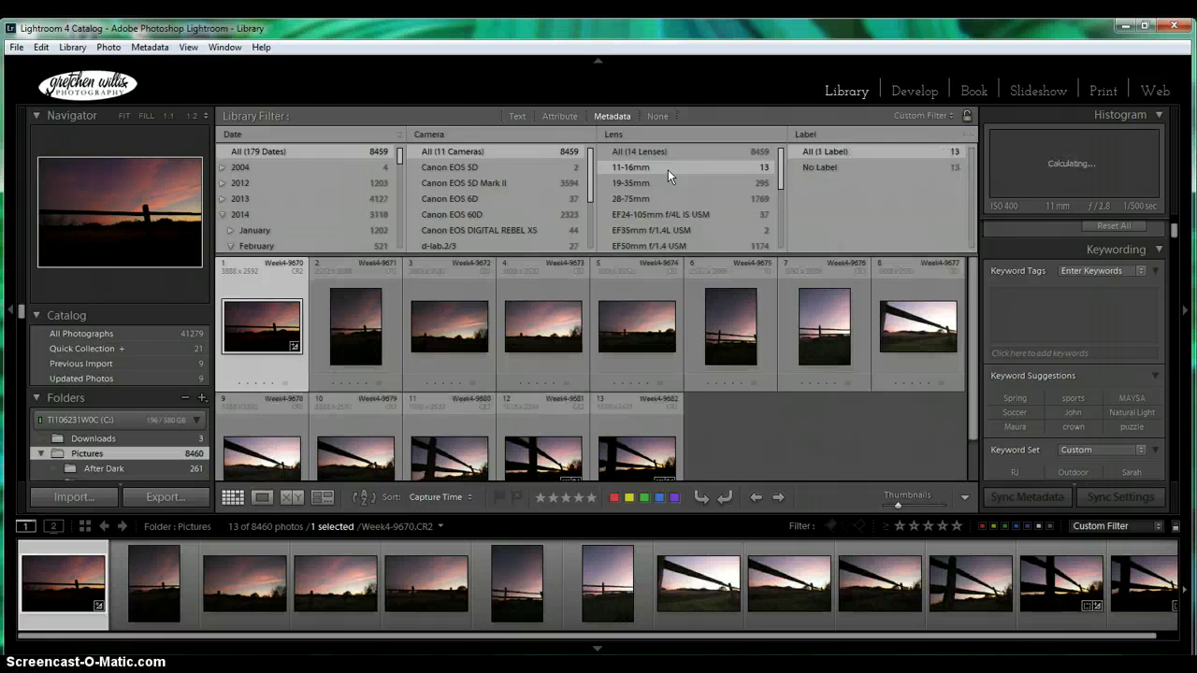
{"action": "left_click", "coordinate": [666, 183]}
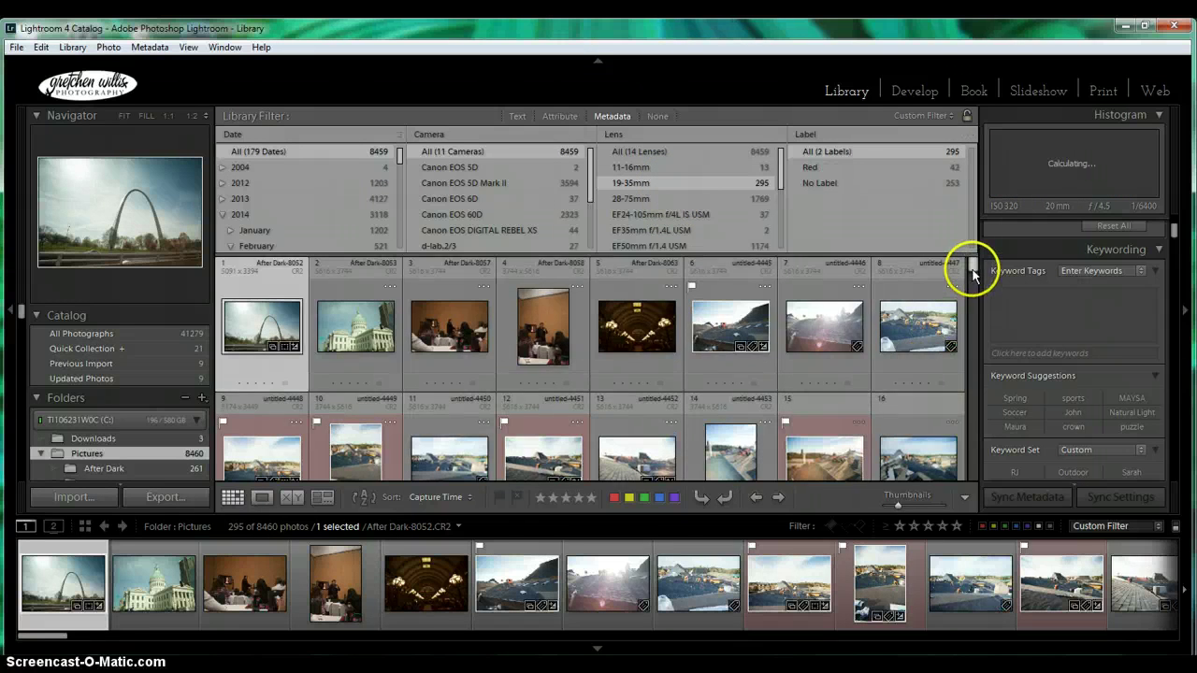
{"action": "mouse_move", "coordinate": [973, 268]}
{"action": "left_mouse_down"}
{"action": "mouse_move", "coordinate": [975, 280]}
{"action": "mouse_move", "coordinate": [973, 264]}
{"action": "left_mouse_up"}
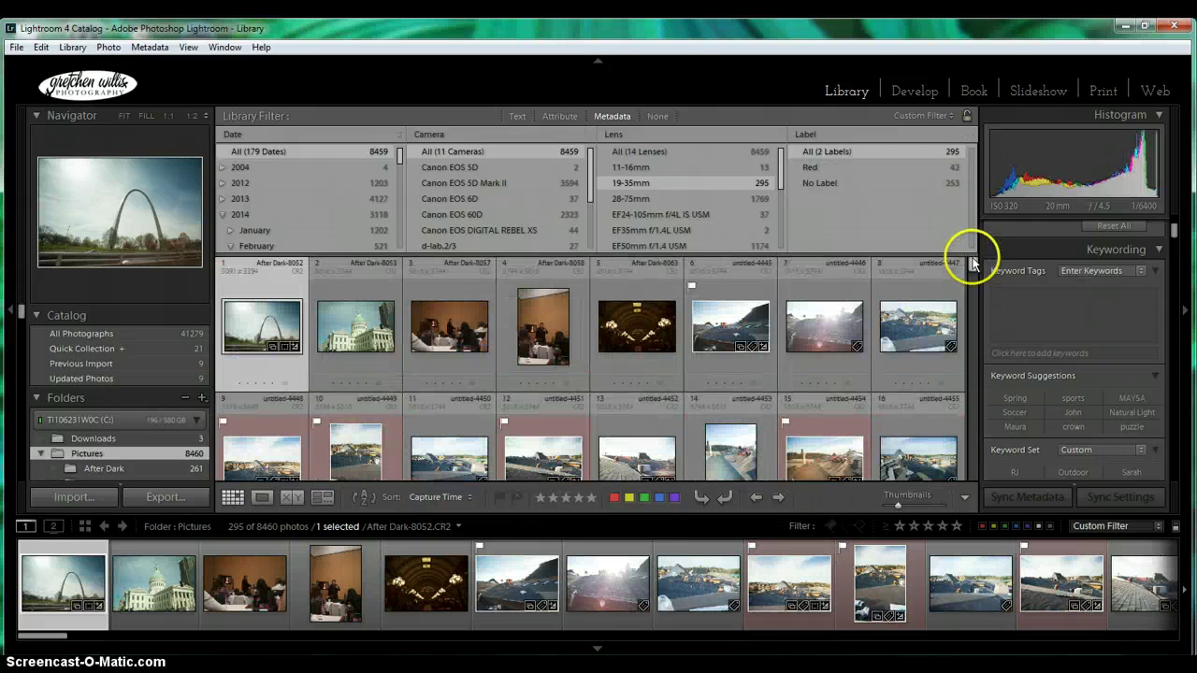
Change the Label column to Focal Length and try filtering by 19, 23 and 20 mm
{"action": "left_click", "coordinate": [809, 135]}
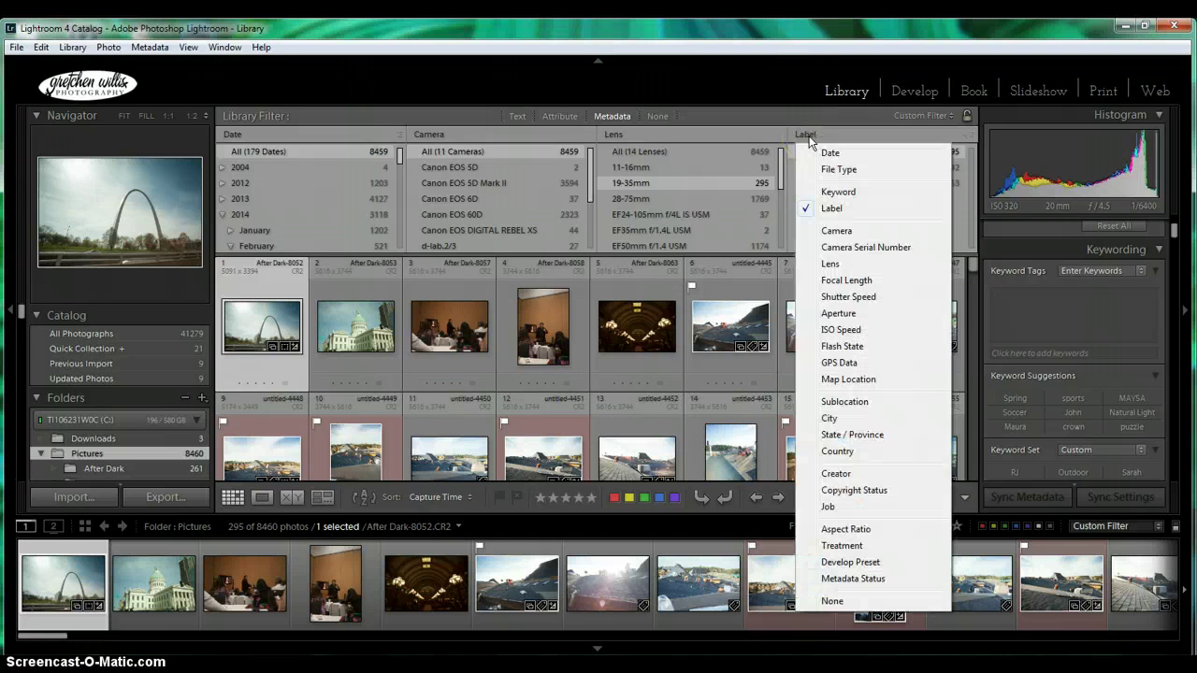
{"action": "left_click", "coordinate": [833, 279]}
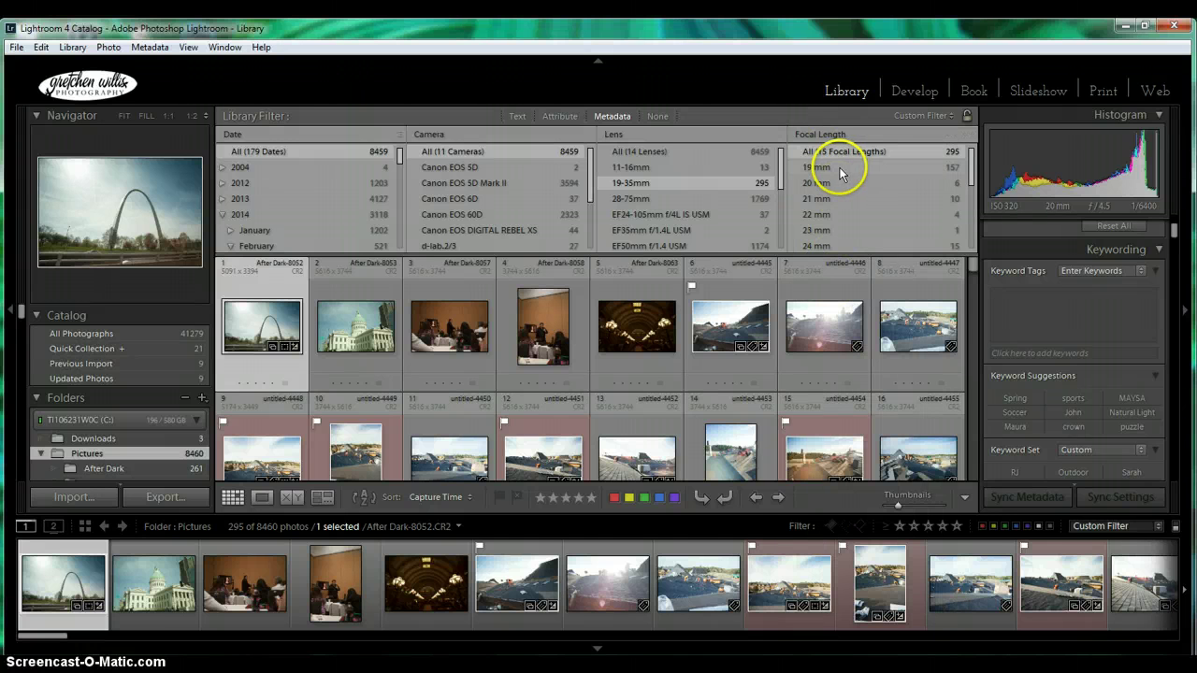
{"action": "left_click", "coordinate": [826, 166]}
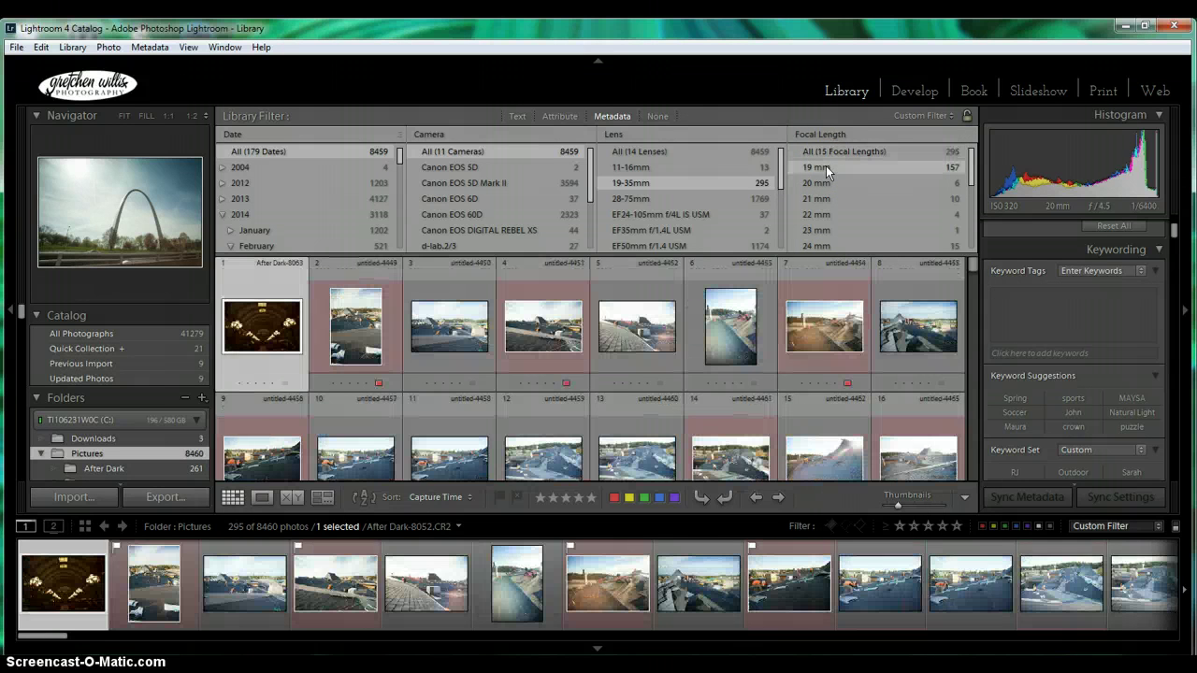
{"action": "left_click", "coordinate": [711, 187]}
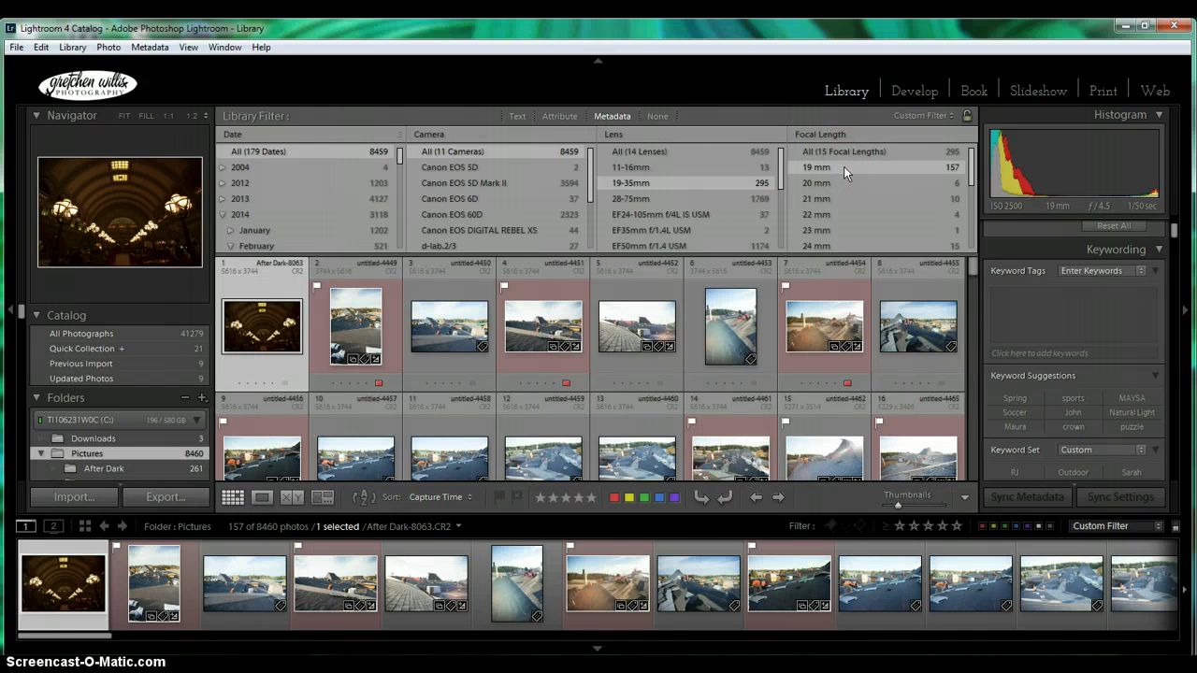
{"action": "left_click", "coordinate": [814, 229]}
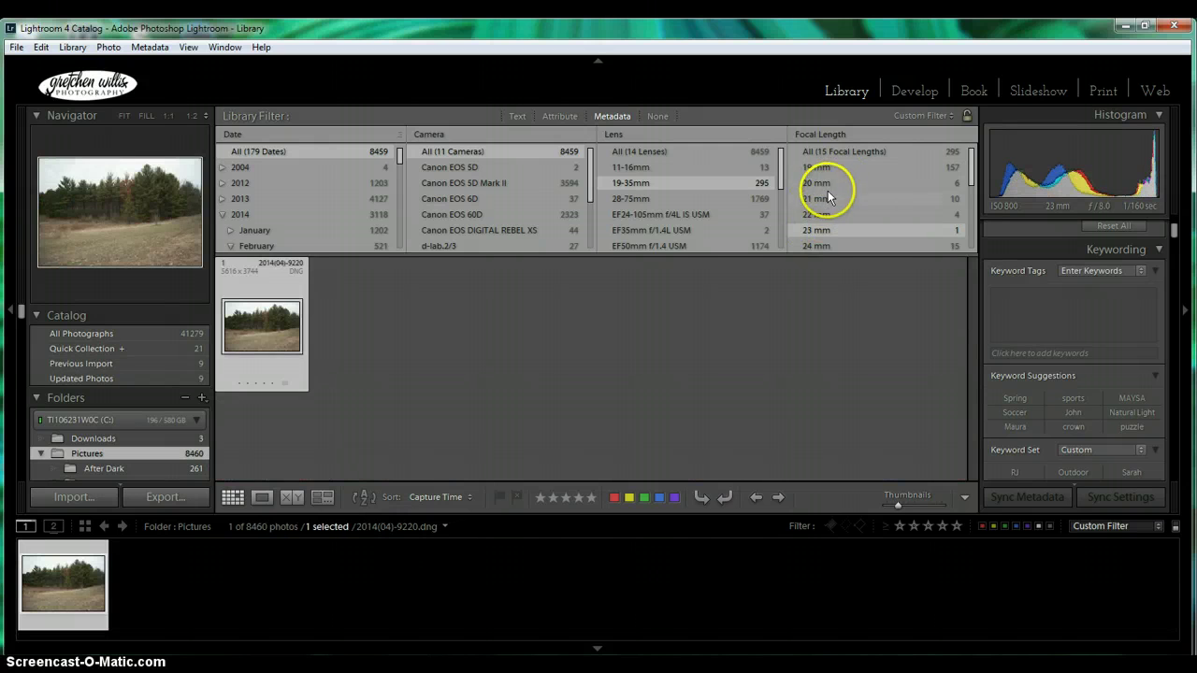
{"action": "left_click", "coordinate": [828, 187]}
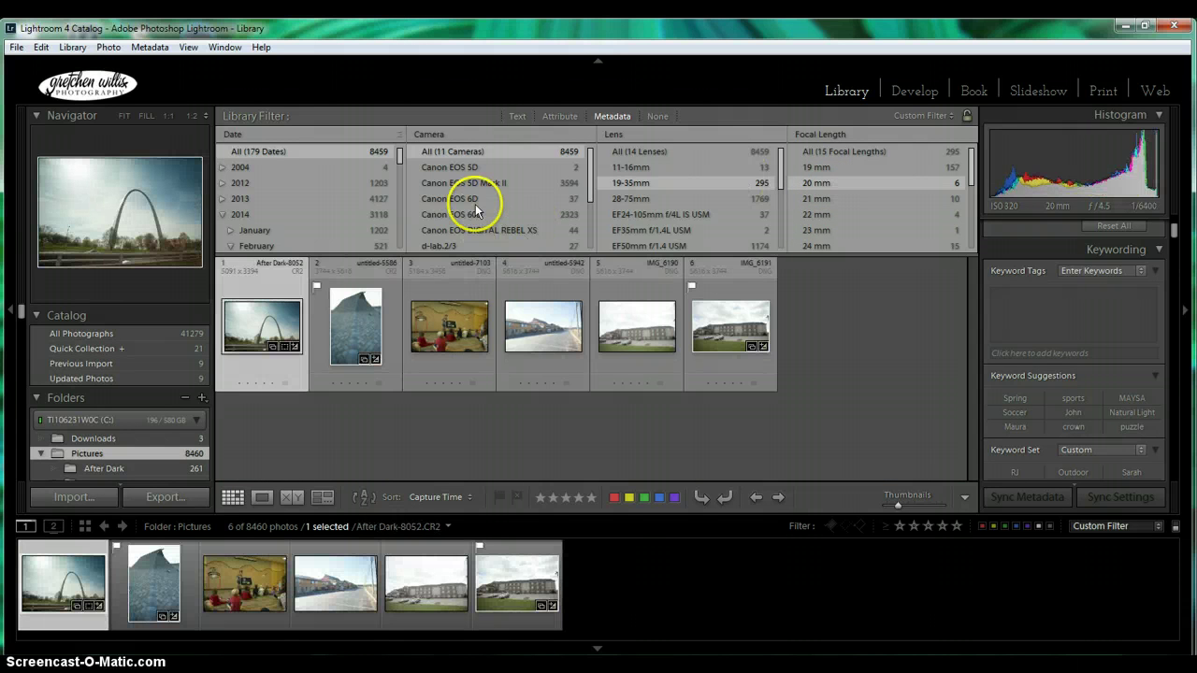
Try the Canon EOS 5D Mark II and Rebel XS cameras, then filter the date to March 2012
{"action": "left_click", "coordinate": [456, 184]}
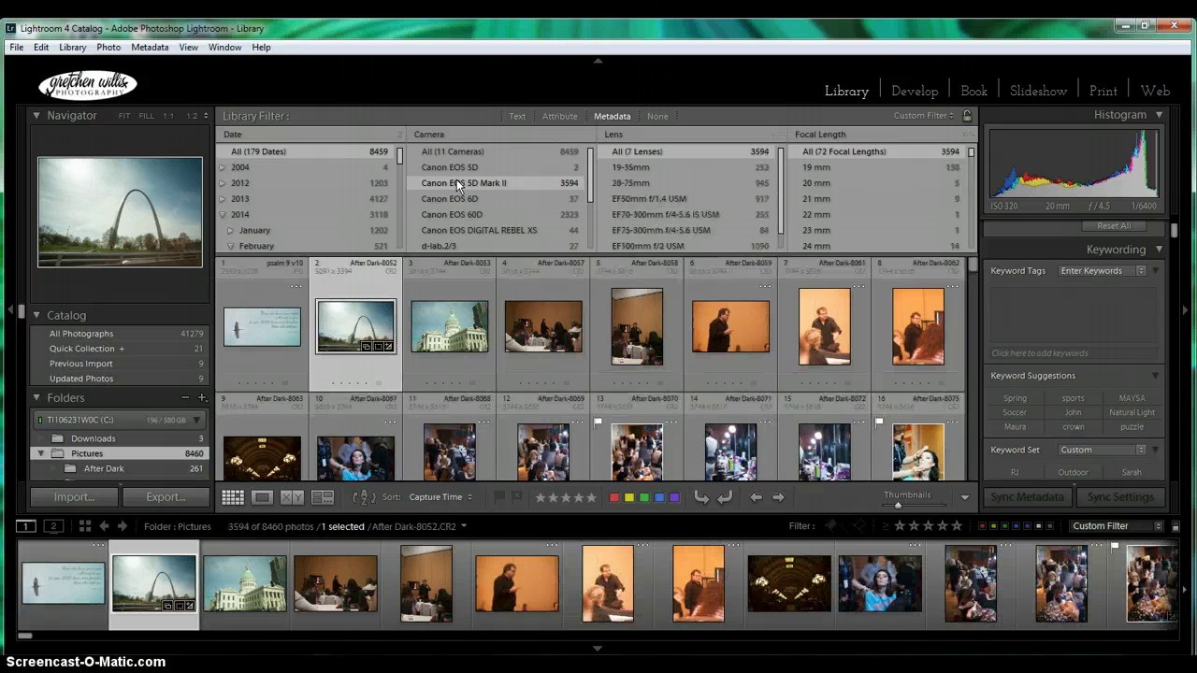
{"action": "left_click", "coordinate": [464, 230]}
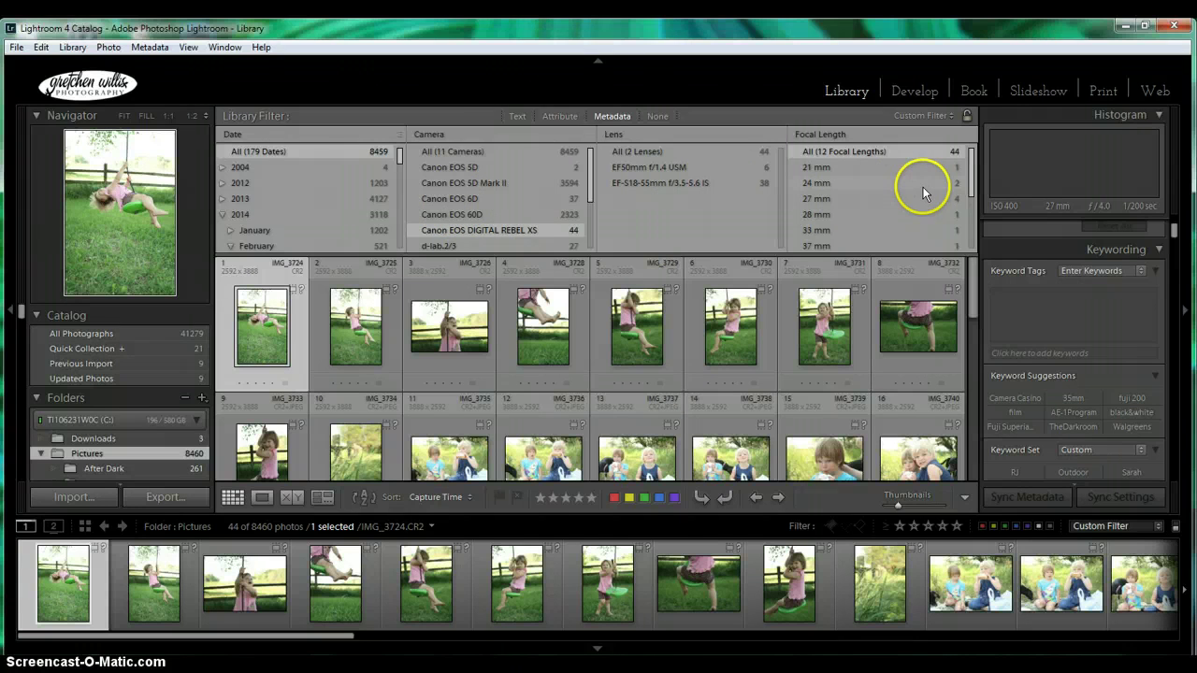
{"action": "left_click", "coordinate": [224, 184]}
{"action": "left_click", "coordinate": [253, 198]}
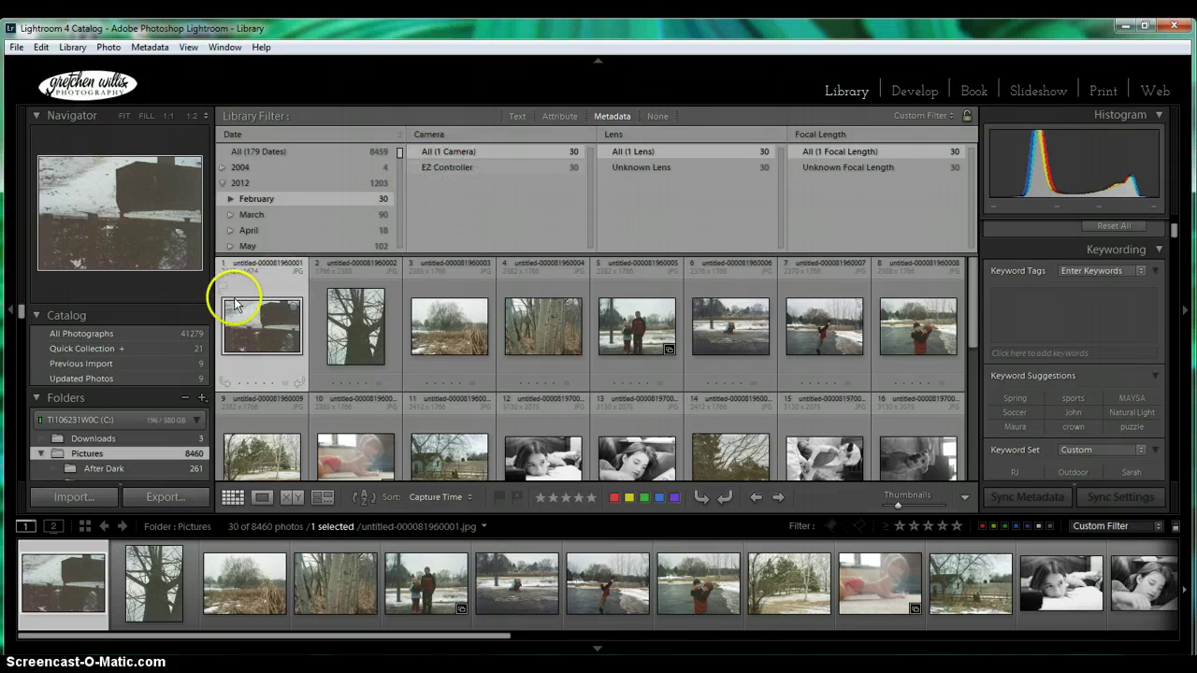
{"action": "left_click", "coordinate": [252, 218]}
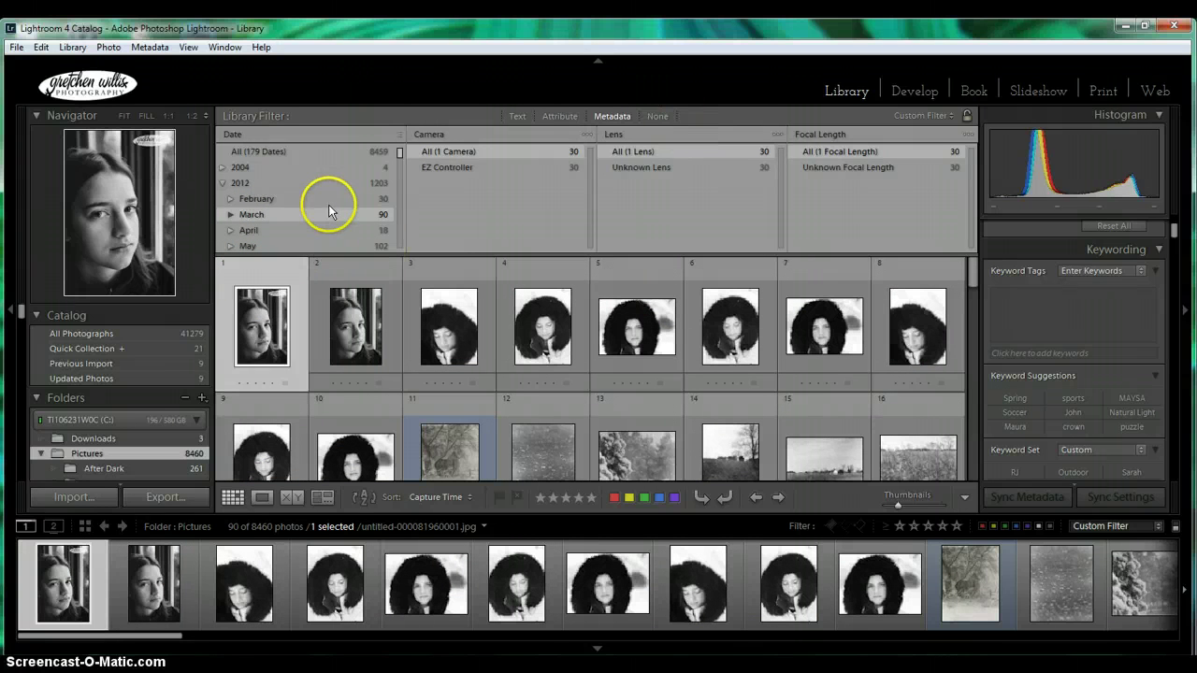
Reset the date filter to All Dates and start a text search for 'bany'
{"action": "left_click", "coordinate": [519, 116]}
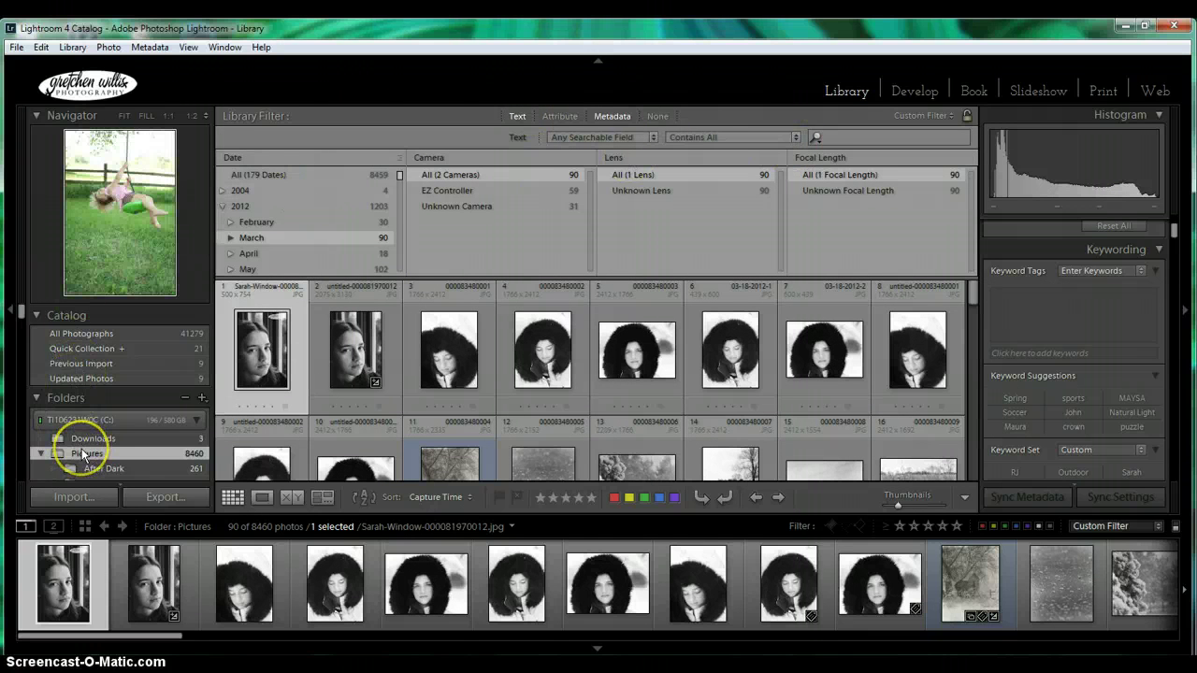
{"action": "left_click", "coordinate": [253, 174]}
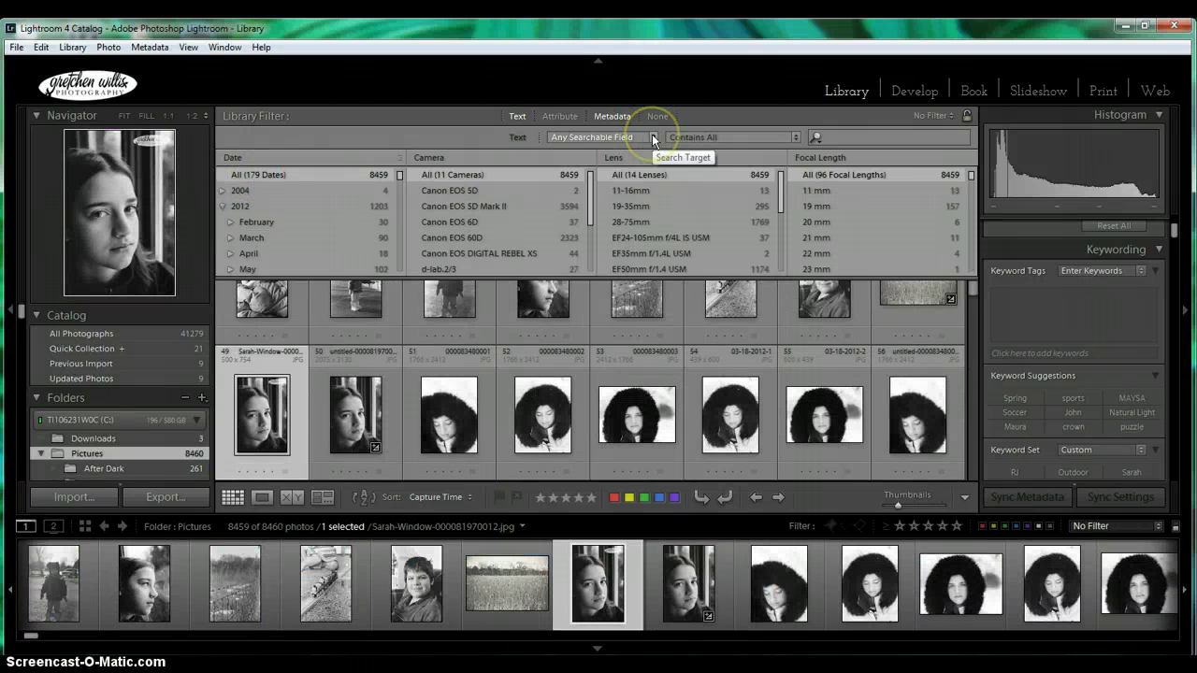
{"action": "left_click", "coordinate": [856, 143]}
{"action": "left_click", "coordinate": [869, 141]}
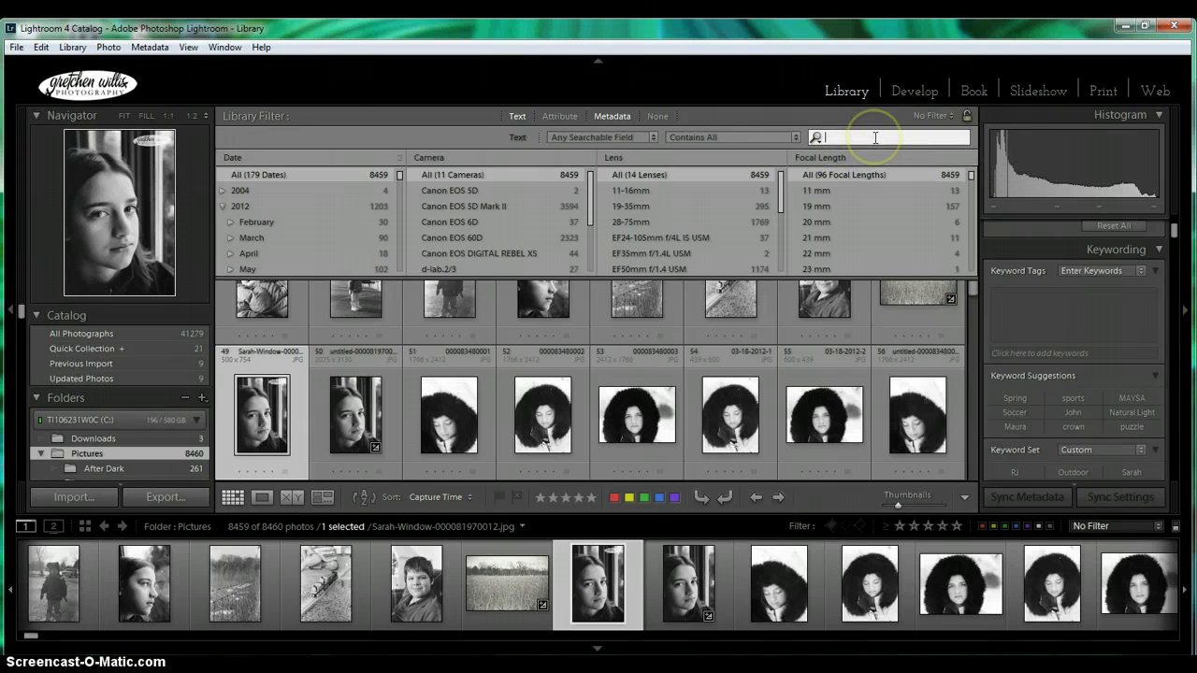
{"action": "left_click", "coordinate": [875, 138]}
{"action": "type", "text": "b"}
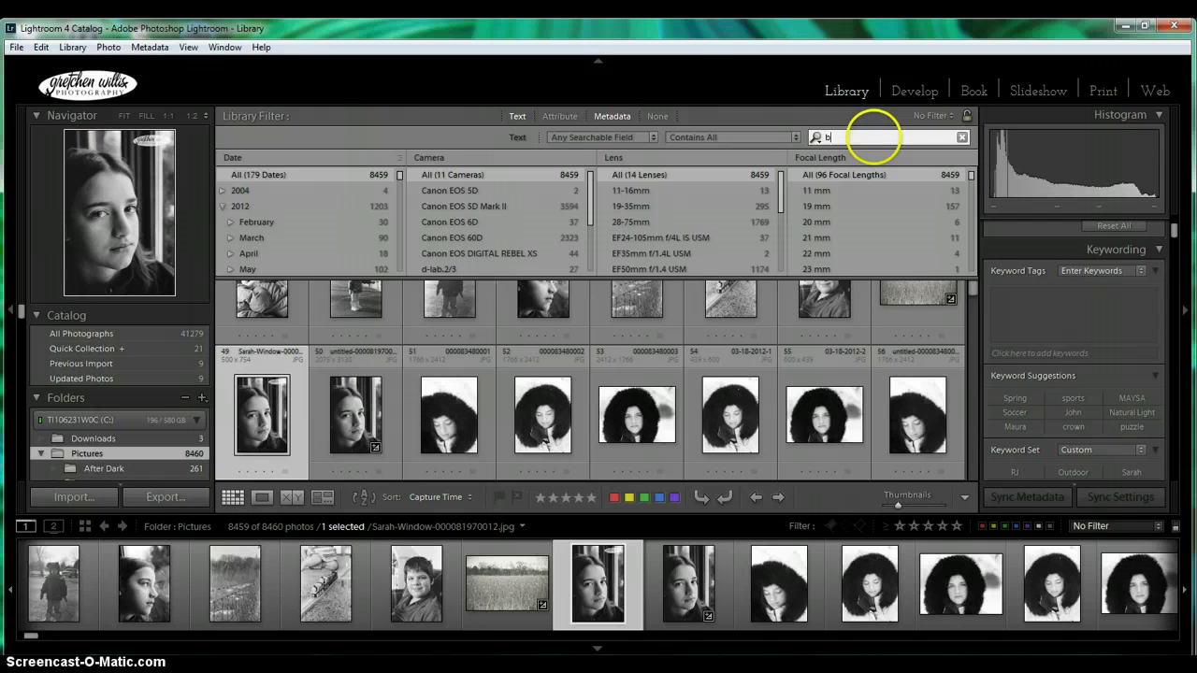
{"action": "type", "text": "an"}
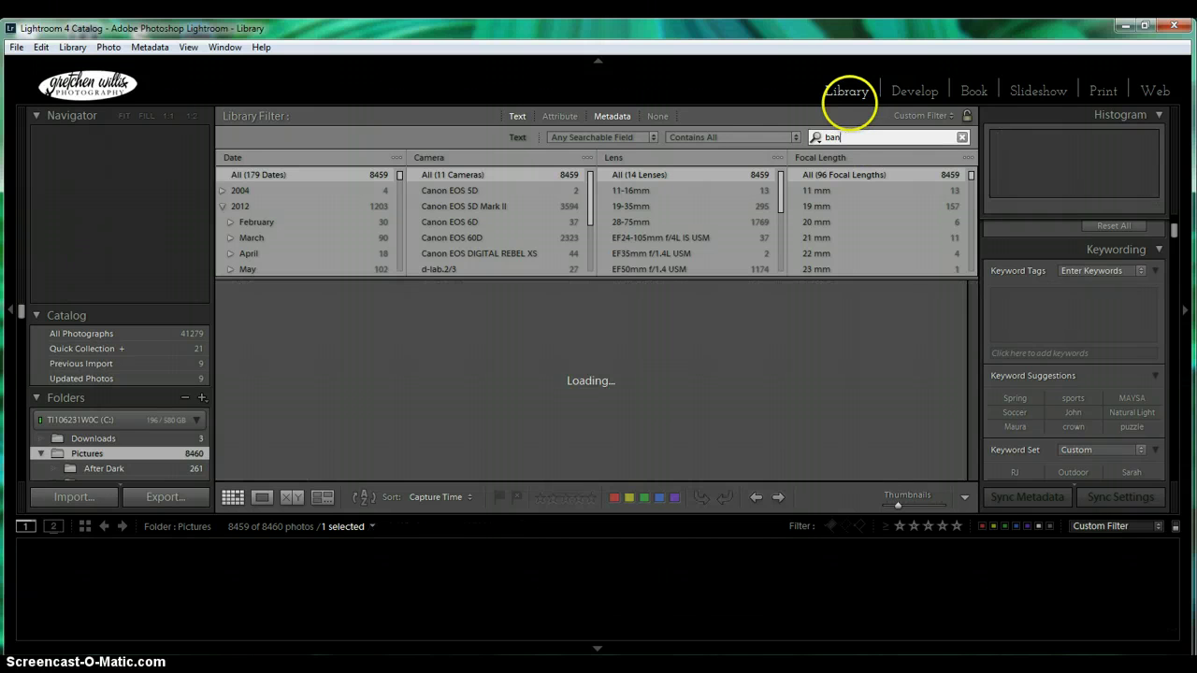
{"action": "type", "text": "y"}
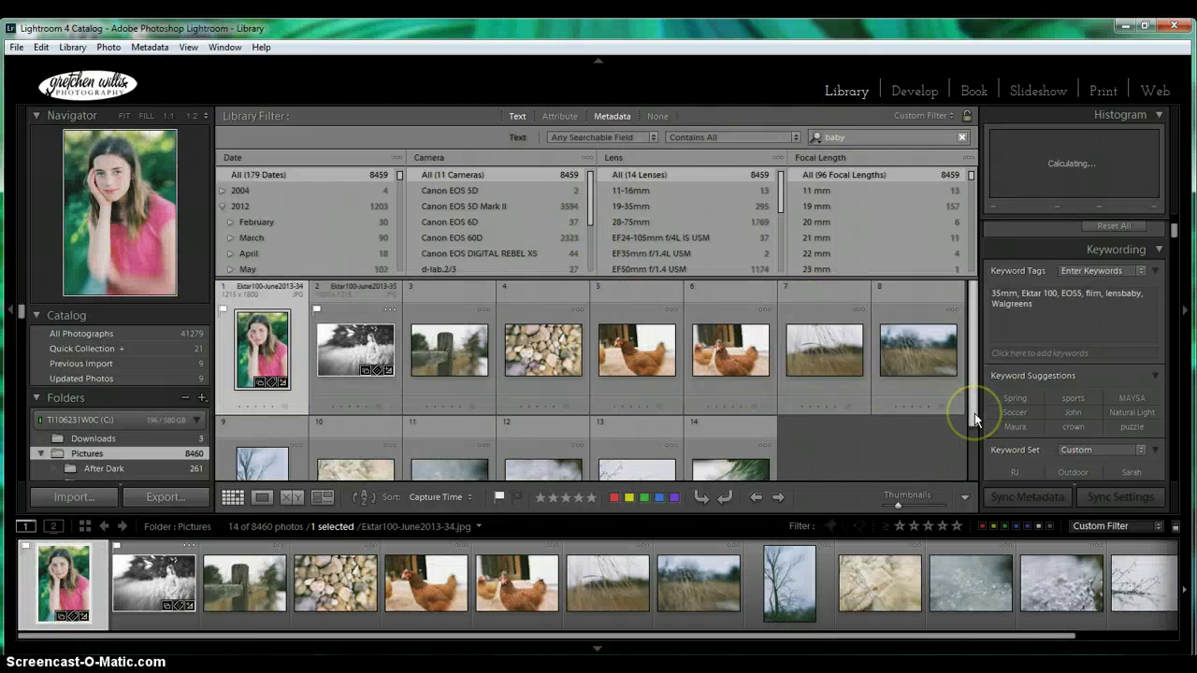
{"action": "scroll", "coordinate": [974, 436], "scroll_direction": "down", "scroll_amount": 1}
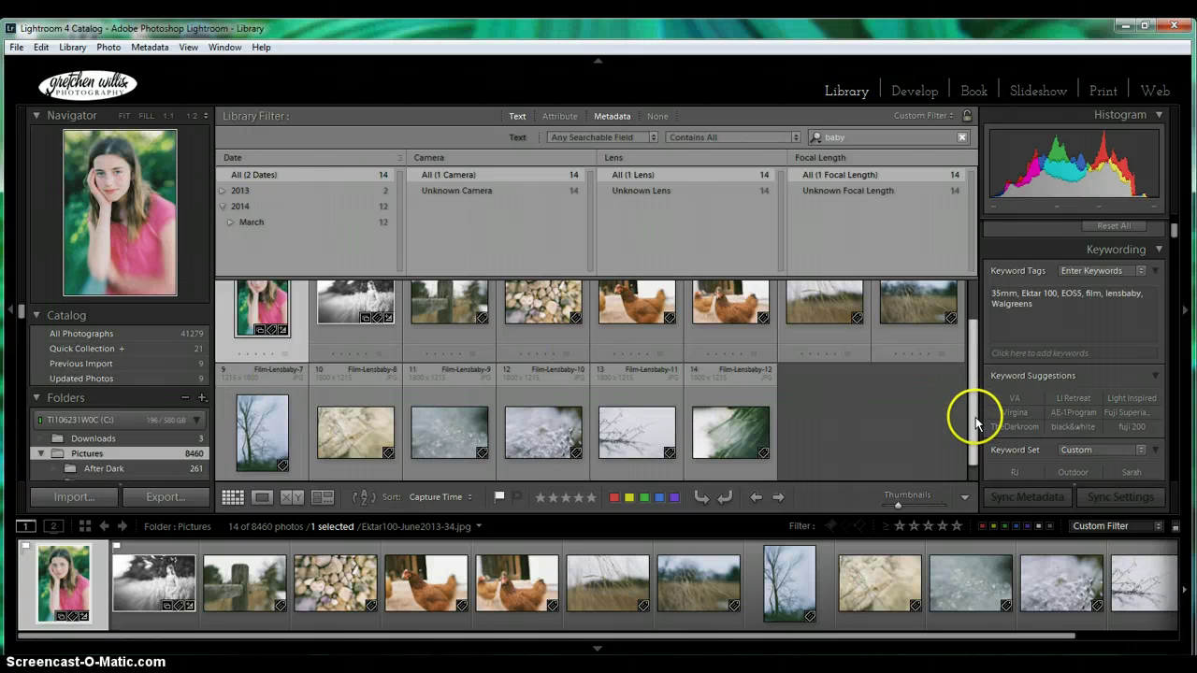
{"action": "left_click_drag", "start_coordinate": [975, 422], "coordinate": [977, 383]}
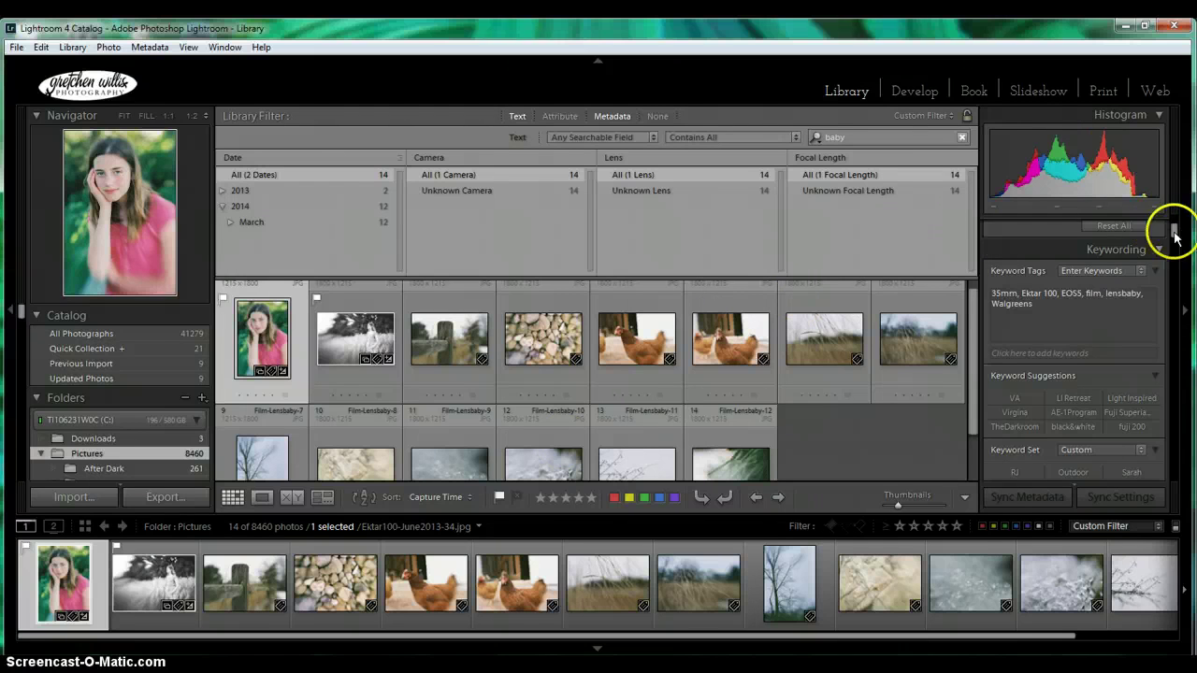
{"action": "left_click_drag", "start_coordinate": [1175, 238], "coordinate": [1176, 479]}
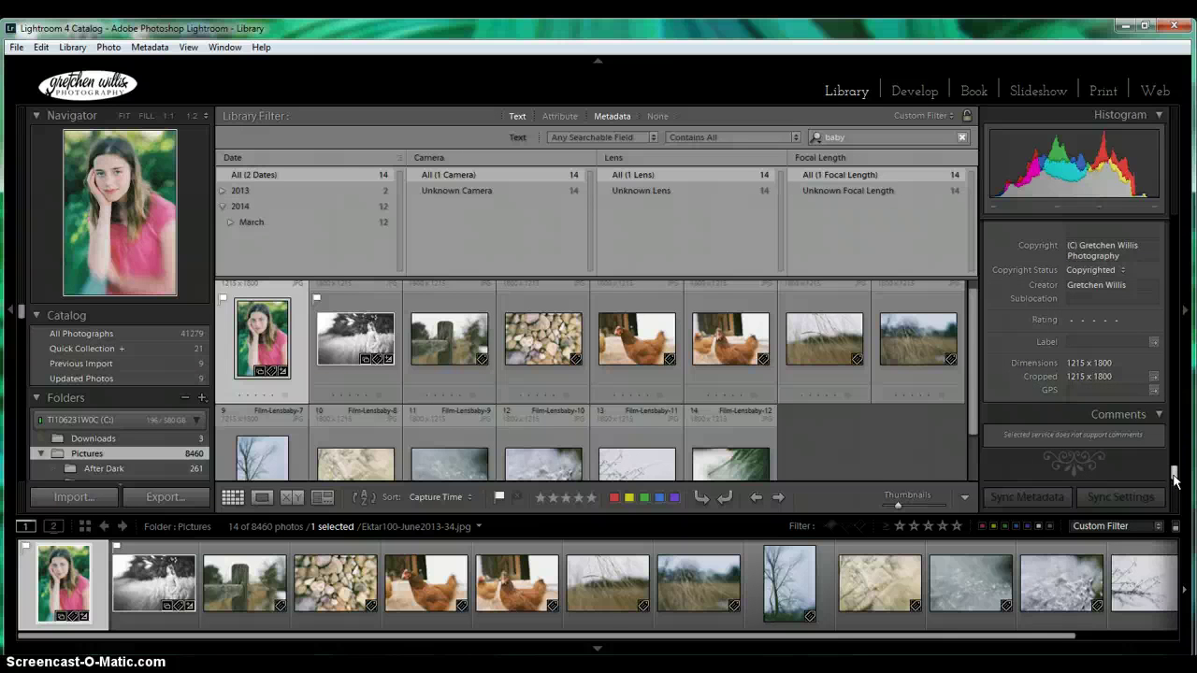
{"action": "left_click_drag", "start_coordinate": [1175, 479], "coordinate": [1183, 234]}
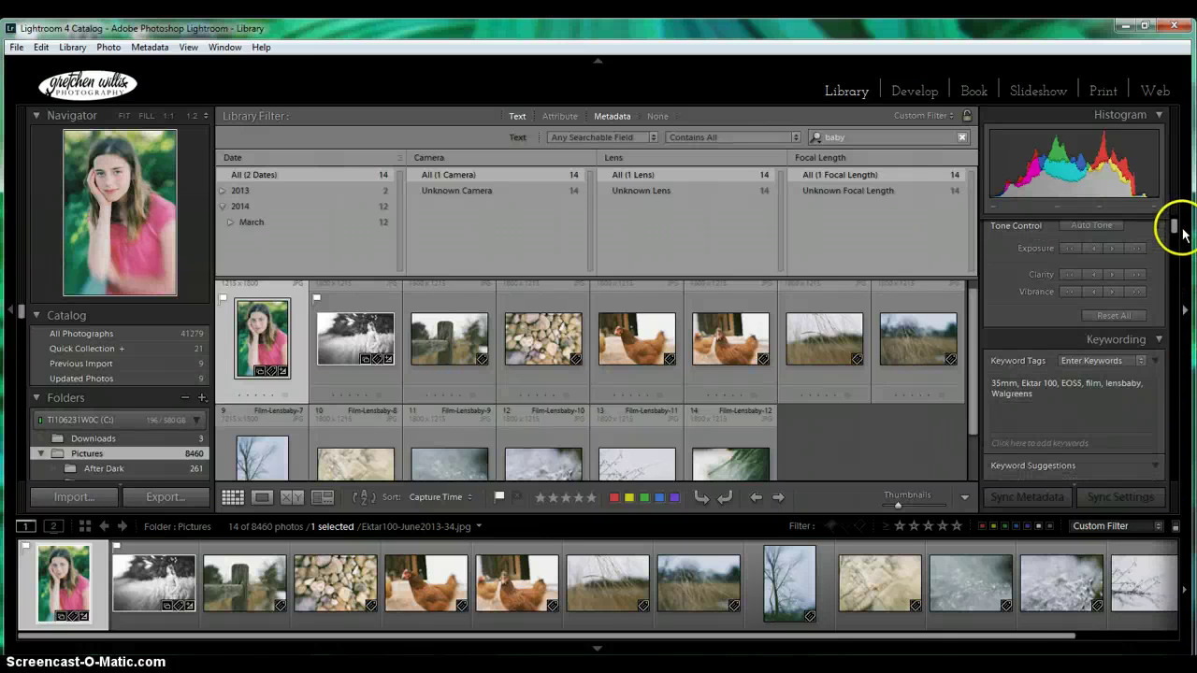